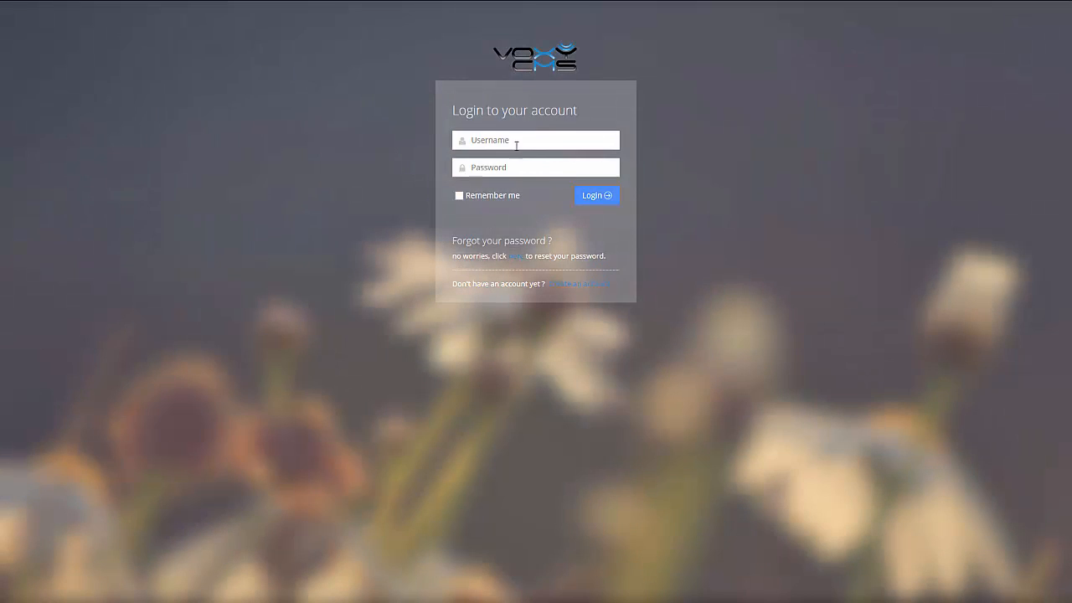
# - Log in as administrator using the saved login, with Remember me ticked
pyautogui.click(516, 140)
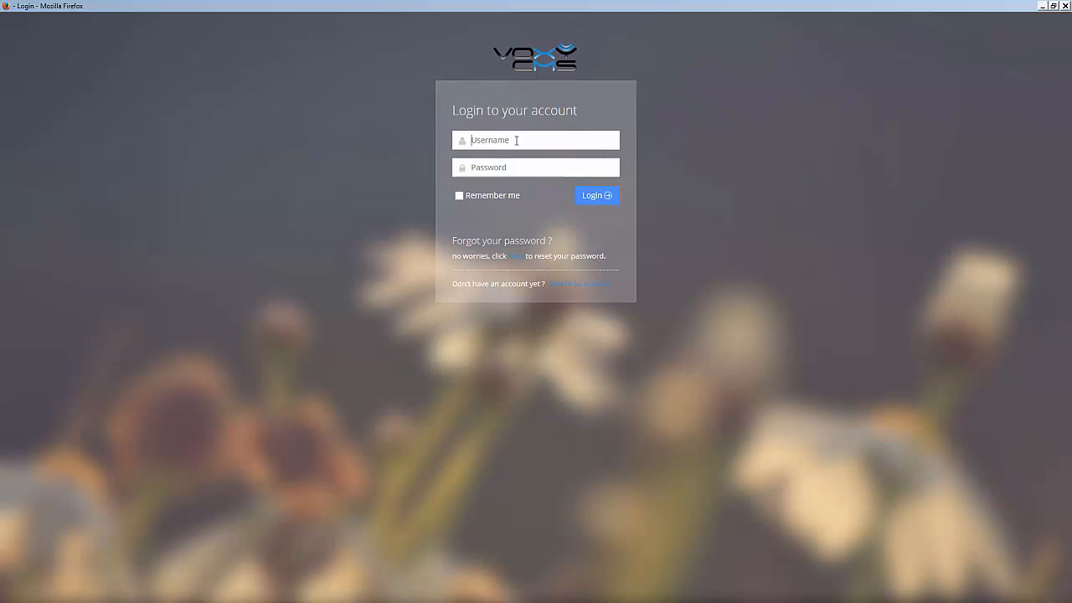
pyautogui.click(517, 141)
pyautogui.click(501, 157)
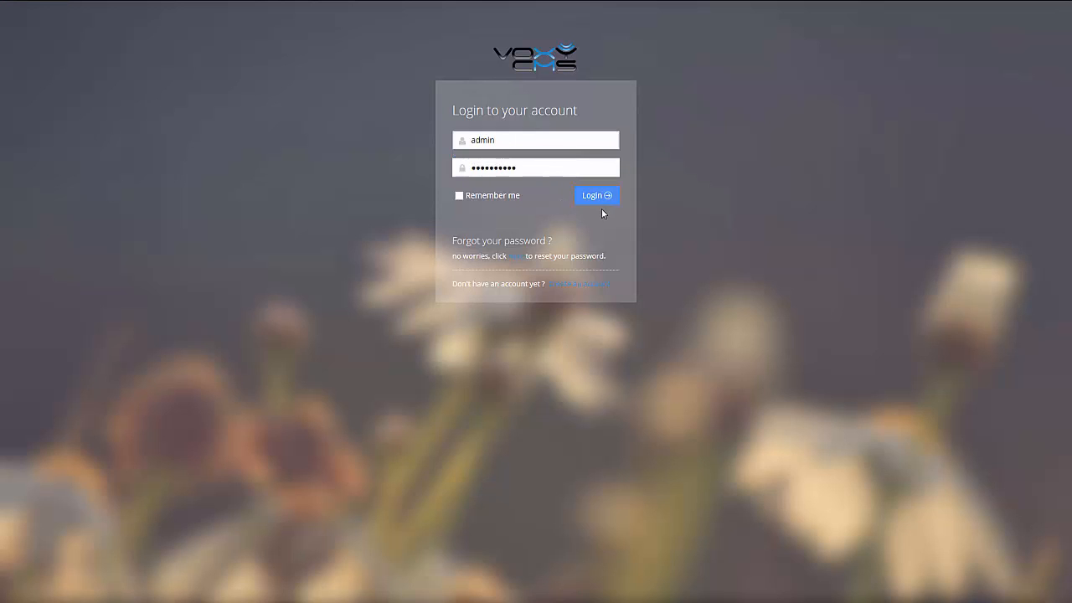
pyautogui.click(474, 196)
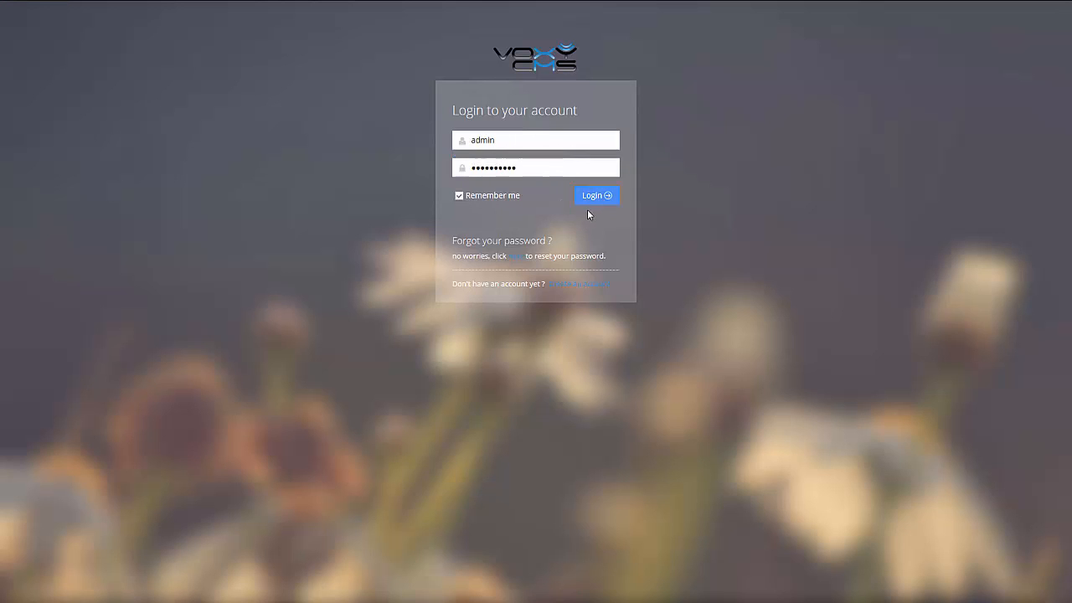
pyautogui.click(595, 197)
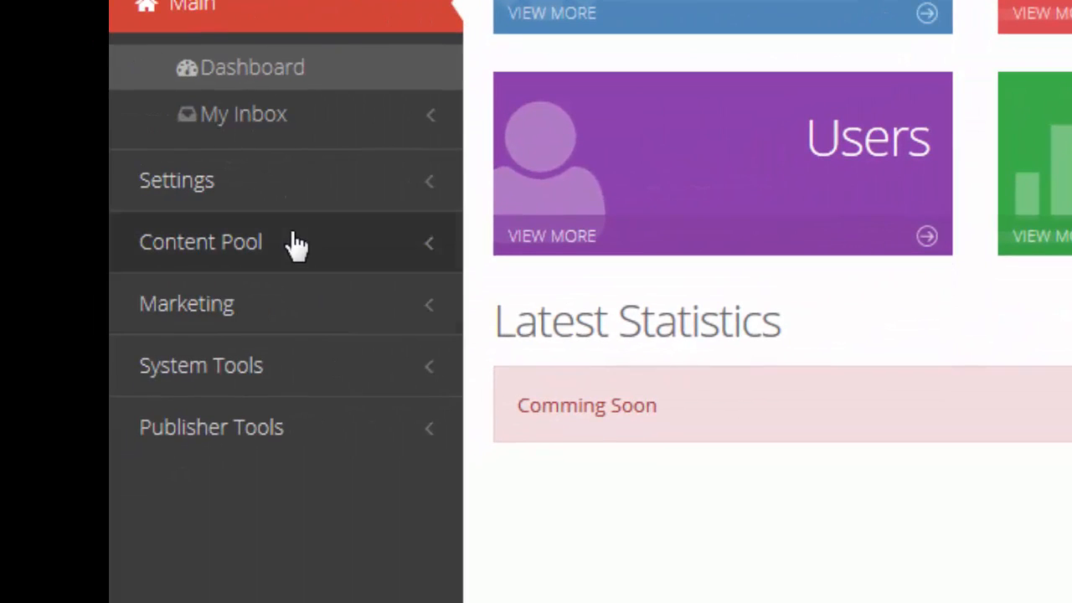
# - Open Web Pages under Content Pool to show the site page tree
pyautogui.click(274, 262)
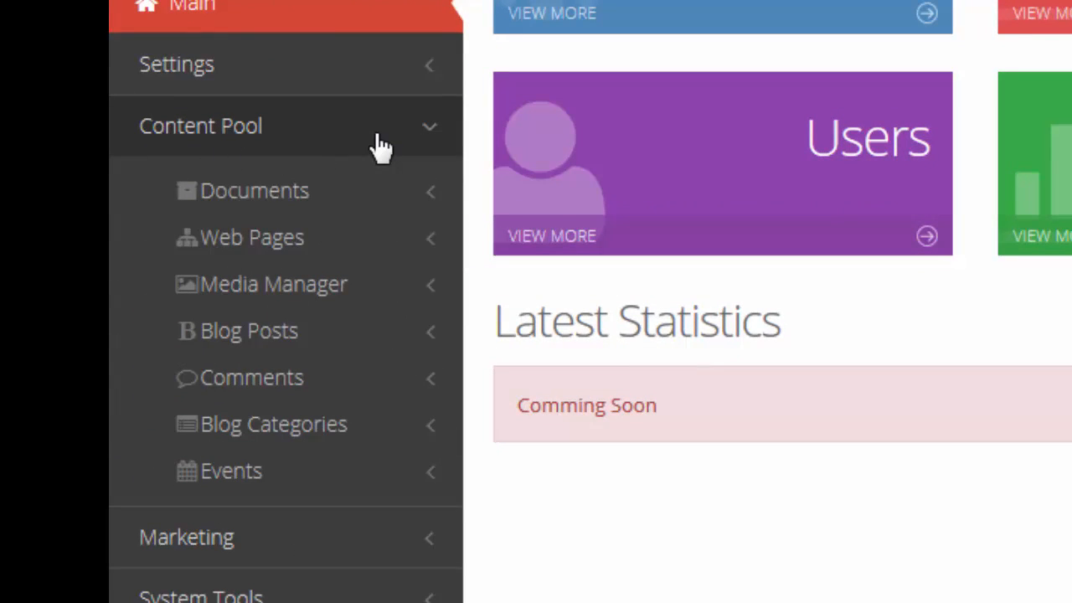
pyautogui.click(265, 245)
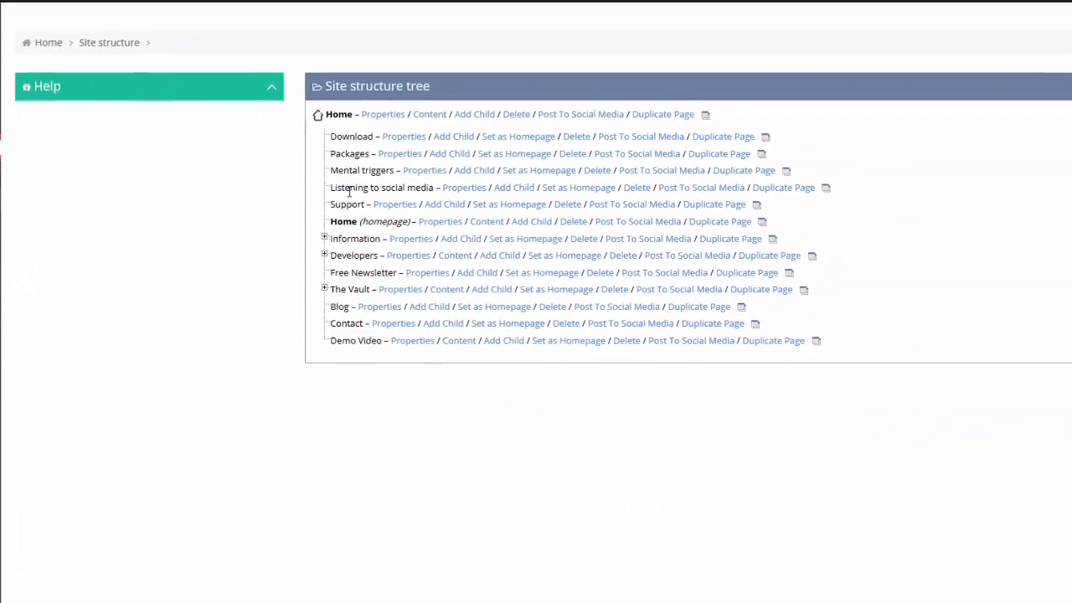
# - Highlight the Home and Download rows in the site tree to point them out
pyautogui.moveTo(338, 114); pyautogui.dragTo(754, 120)
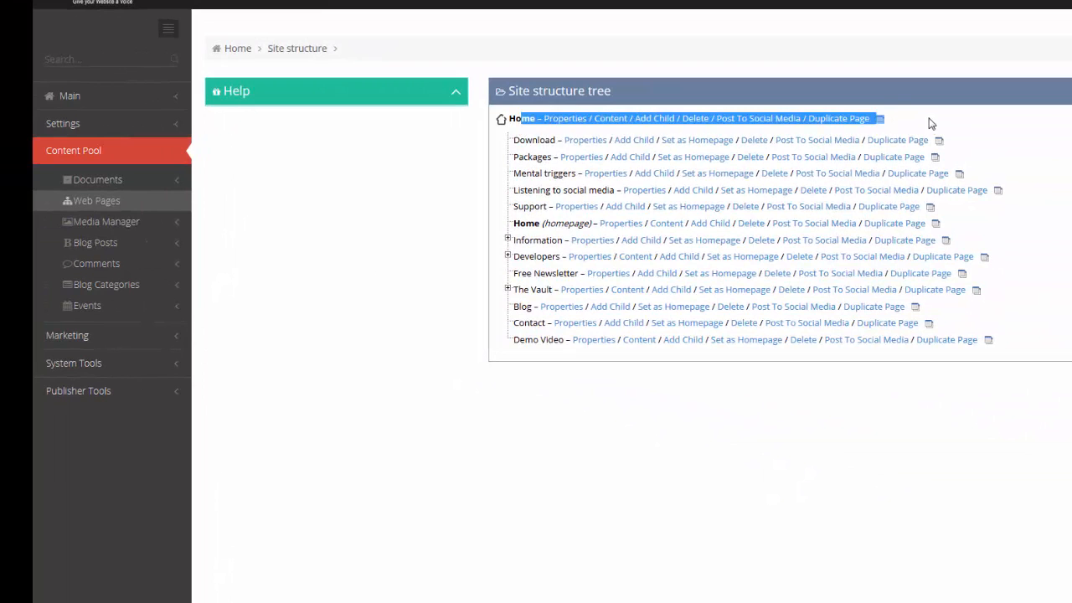
pyautogui.click(931, 127)
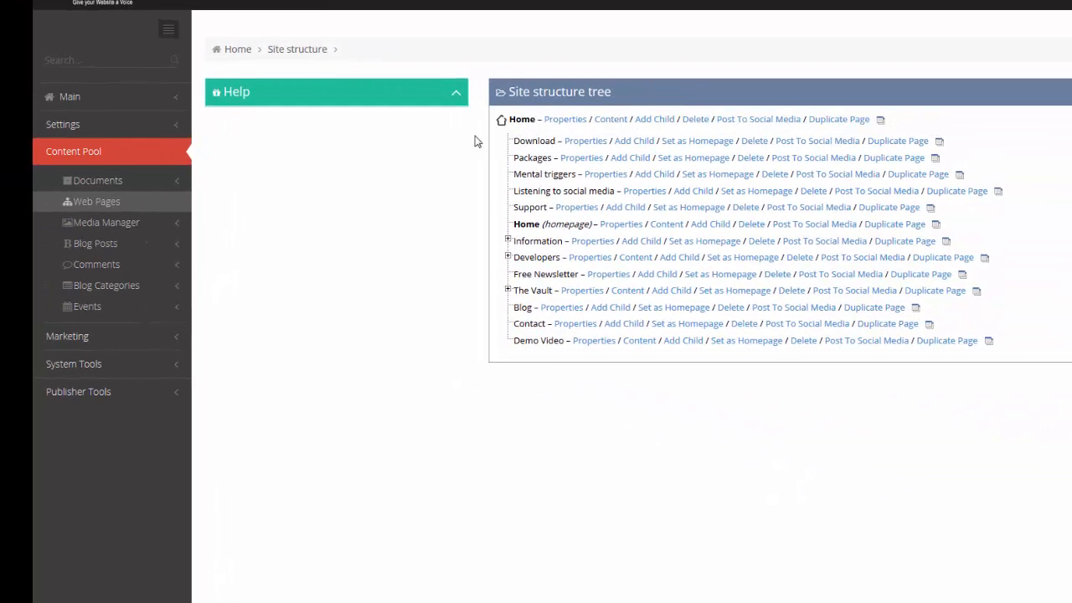
pyautogui.moveTo(498, 143); pyautogui.dragTo(976, 174)
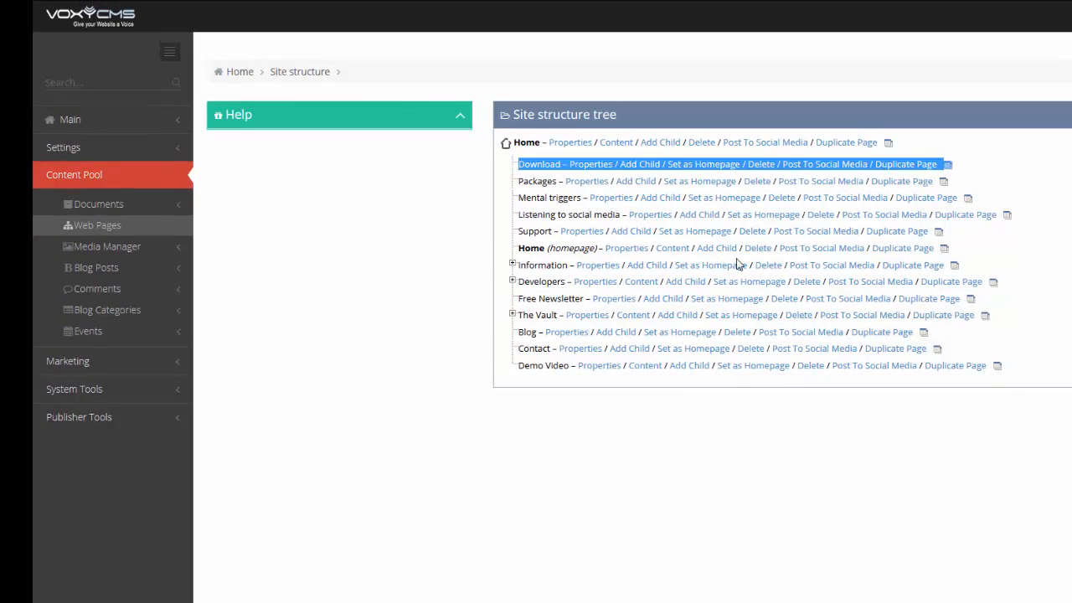
pyautogui.click(481, 206)
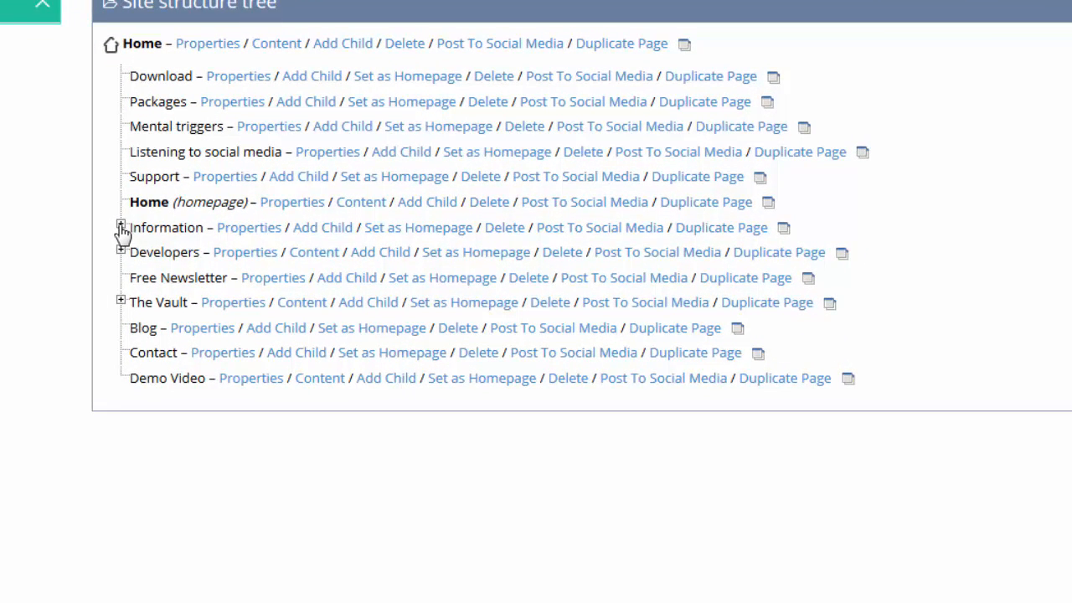
# - Expand Information and open the About Us page's content editor
pyautogui.click(120, 228)
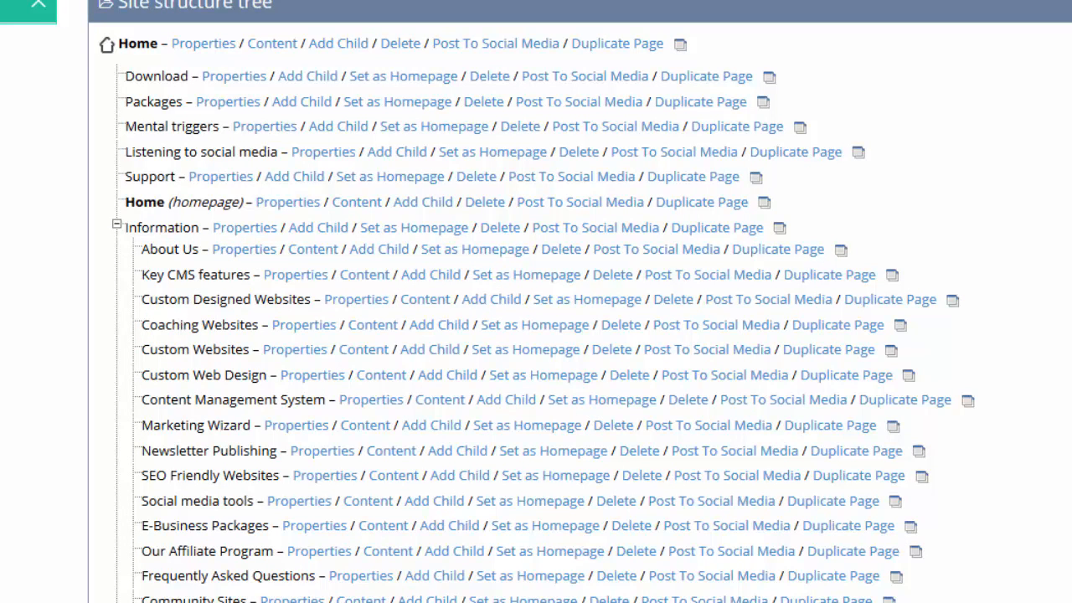
pyautogui.doubleClick(164, 224)
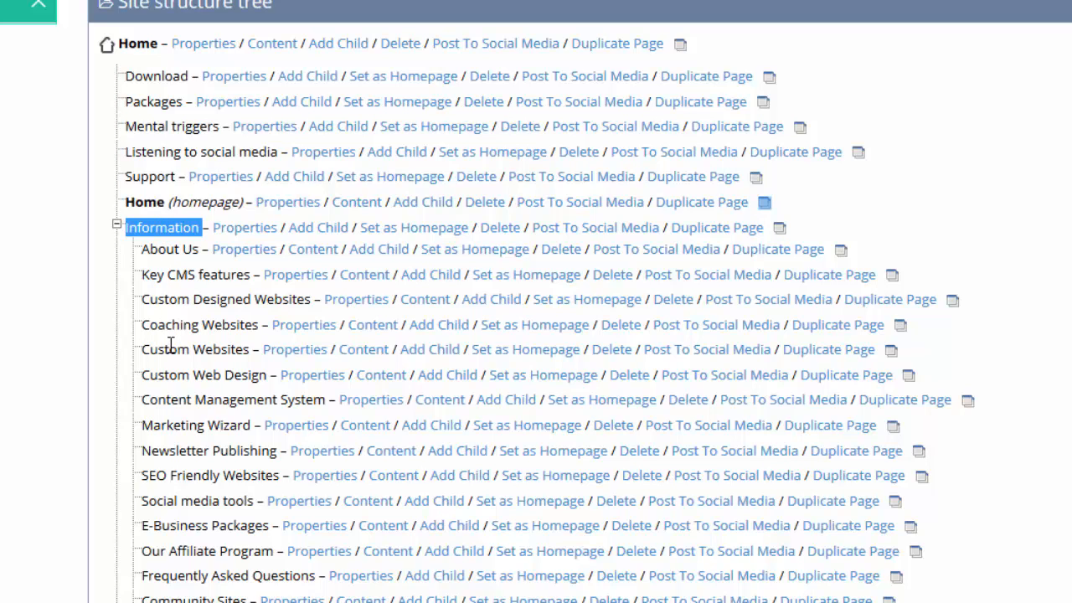
pyautogui.doubleClick(152, 228)
pyautogui.click(144, 251)
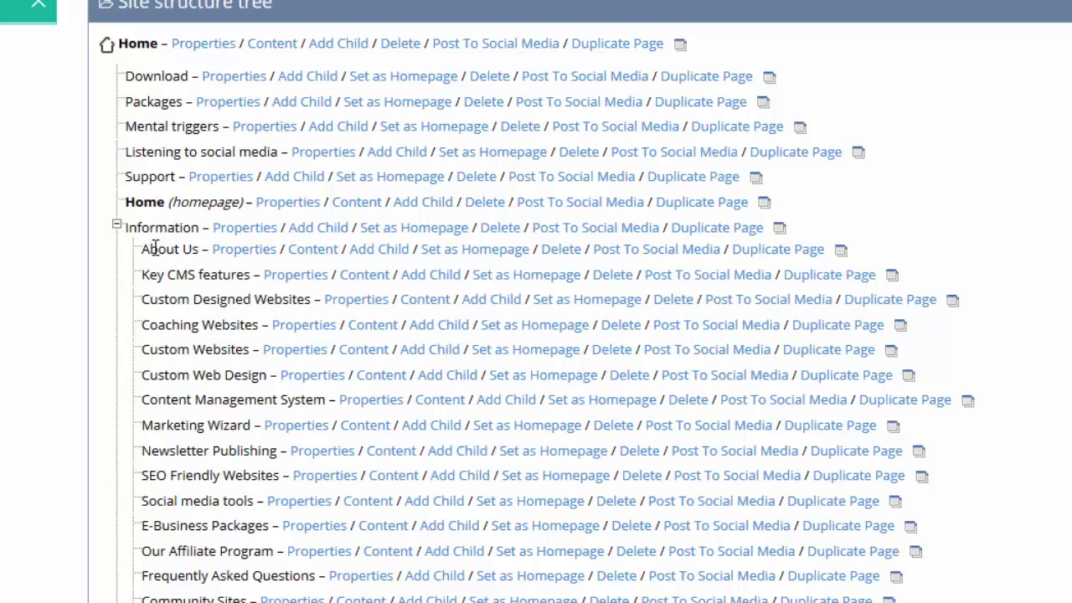
pyautogui.moveTo(143, 248); pyautogui.dragTo(310, 599)
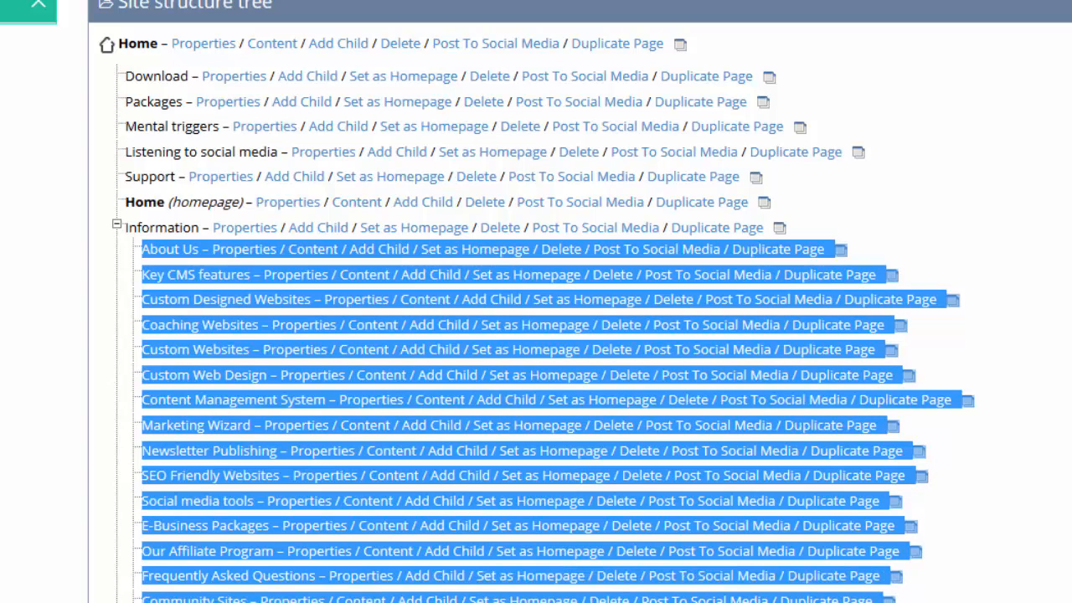
pyautogui.click(969, 550)
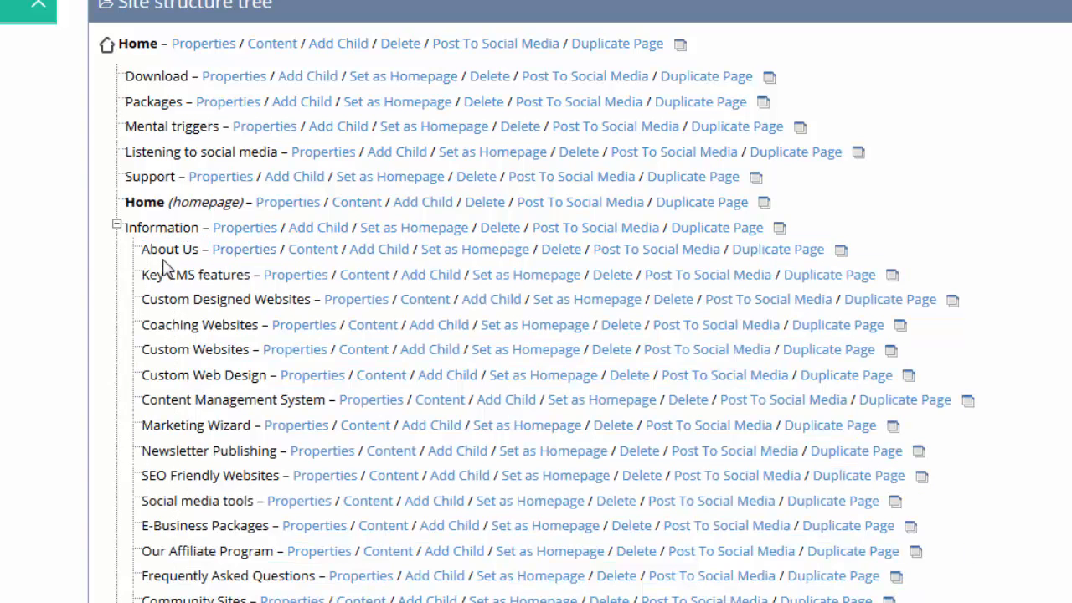
pyautogui.moveTo(143, 249); pyautogui.dragTo(201, 252)
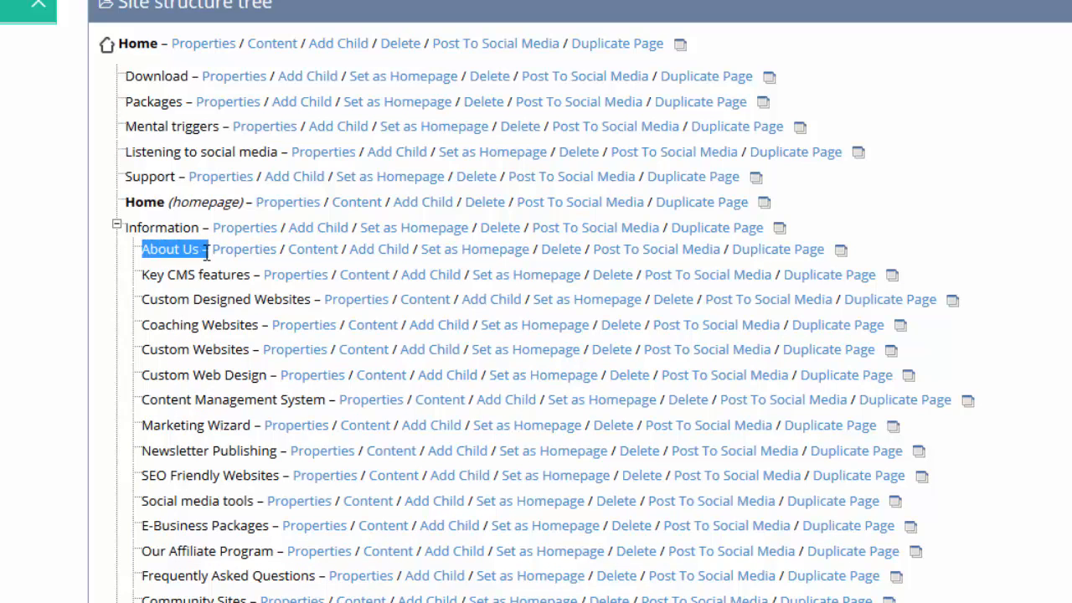
pyautogui.click(156, 250)
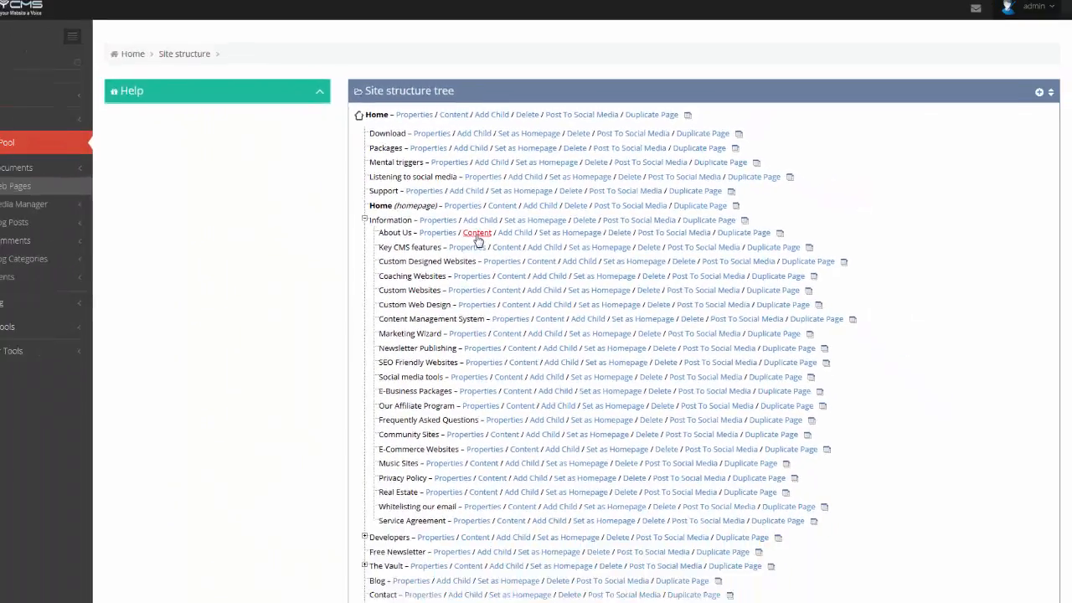
pyautogui.click(314, 252)
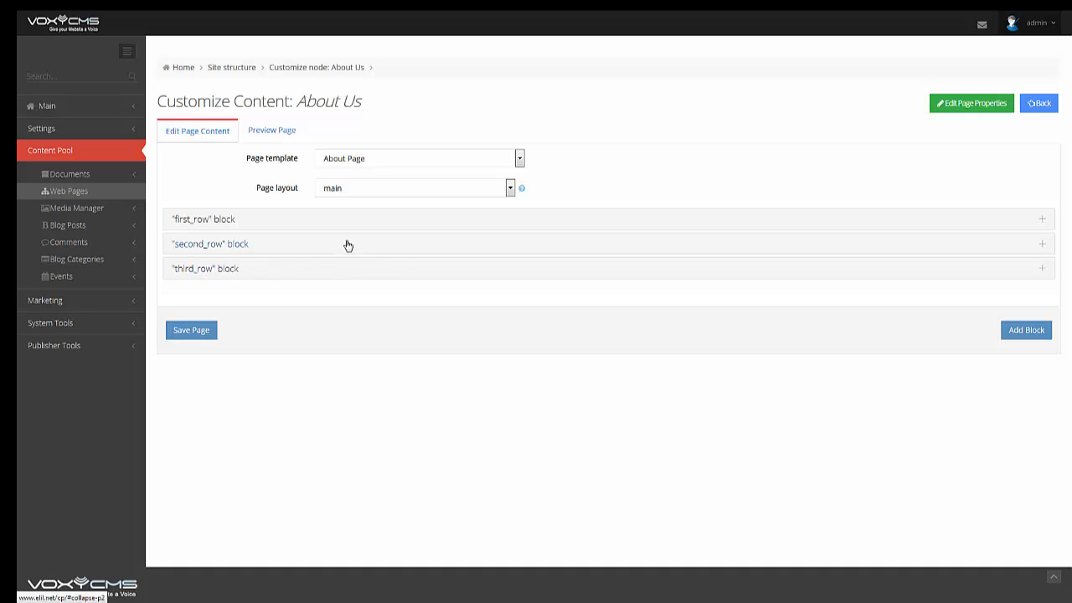
# - Expand the first_row block and select its text to review it
pyautogui.click(270, 223)
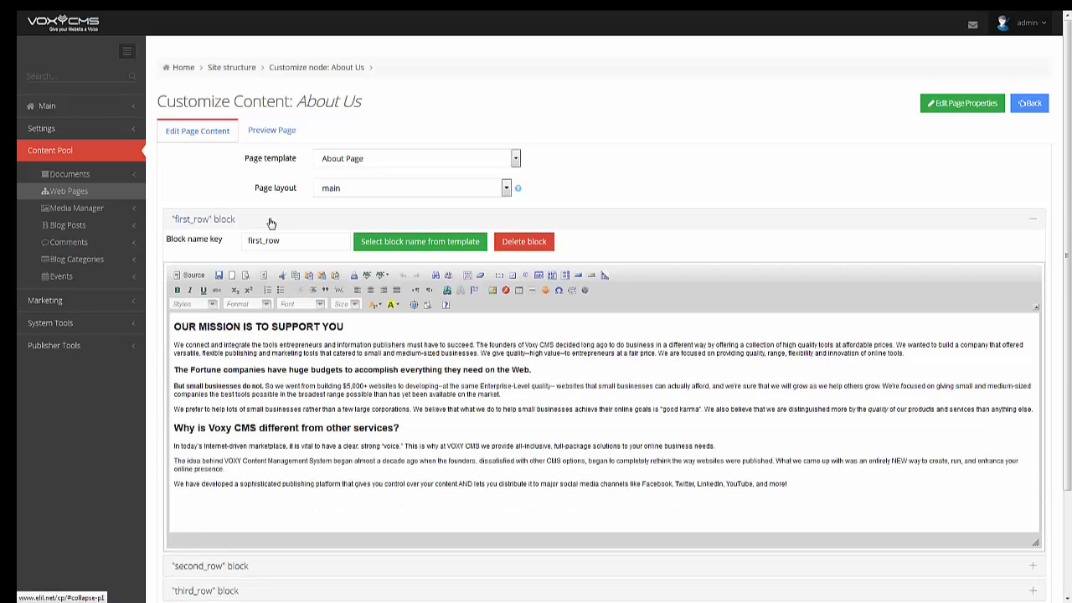
pyautogui.click(252, 501)
pyautogui.moveTo(792, 493); pyautogui.dragTo(178, 356)
pyautogui.click(286, 387)
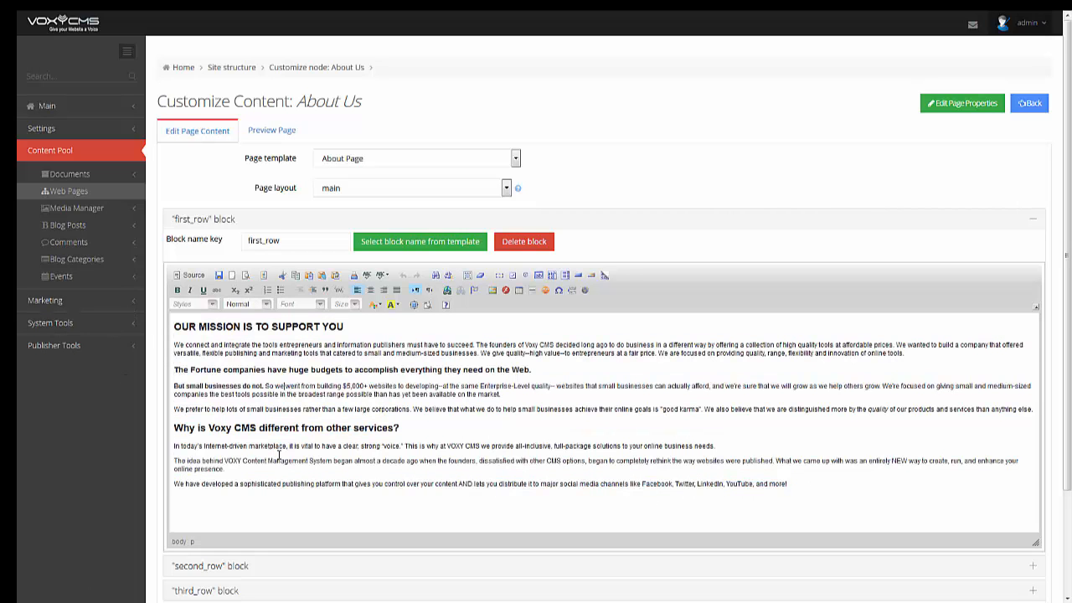
pyautogui.scroll(-2, 277, 445)
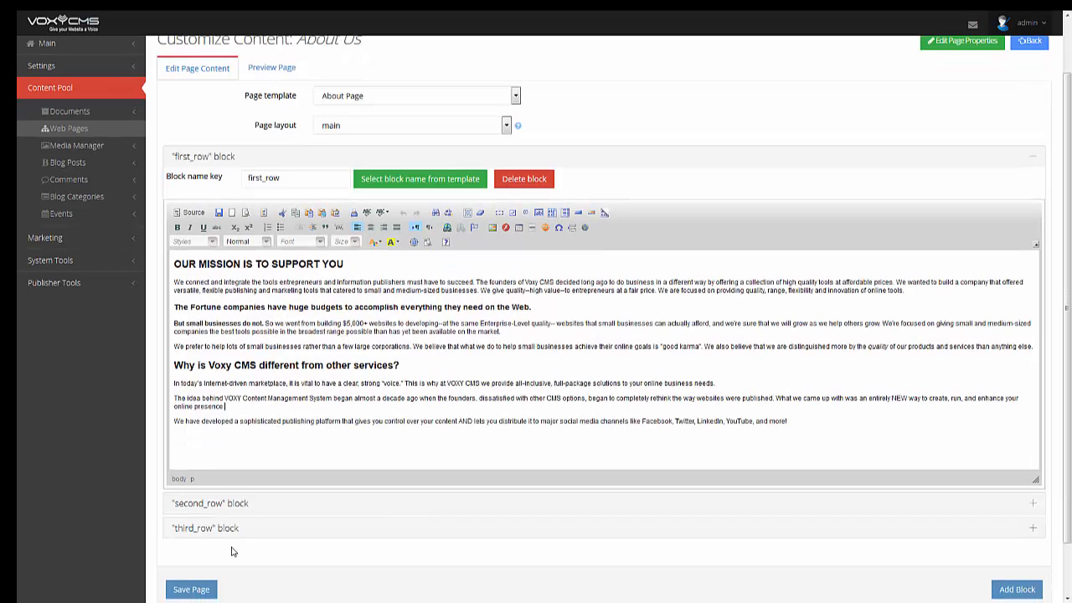
# - Review the second_row block's text, then go back to the site structure
pyautogui.click(252, 506)
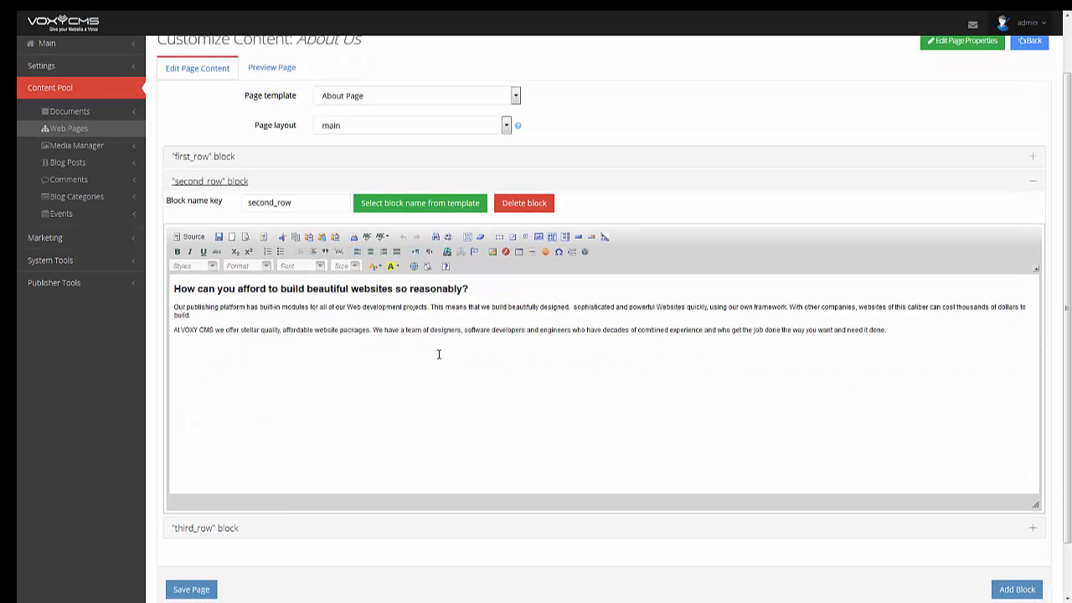
pyautogui.moveTo(916, 338); pyautogui.dragTo(174, 287)
pyautogui.click(270, 358)
pyautogui.scroll(1, 472, 440)
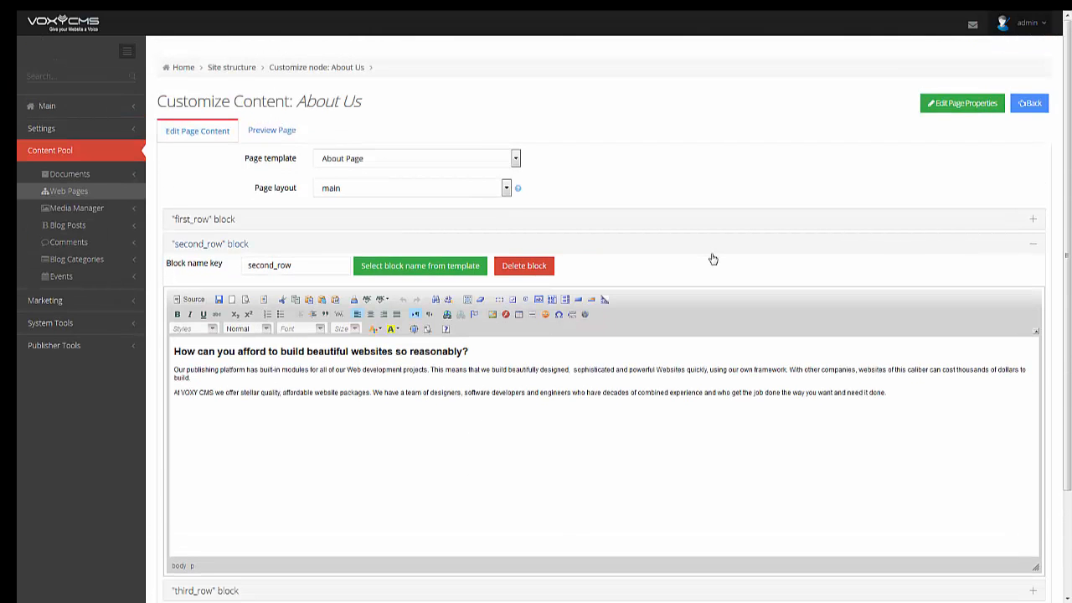
pyautogui.click(1032, 109)
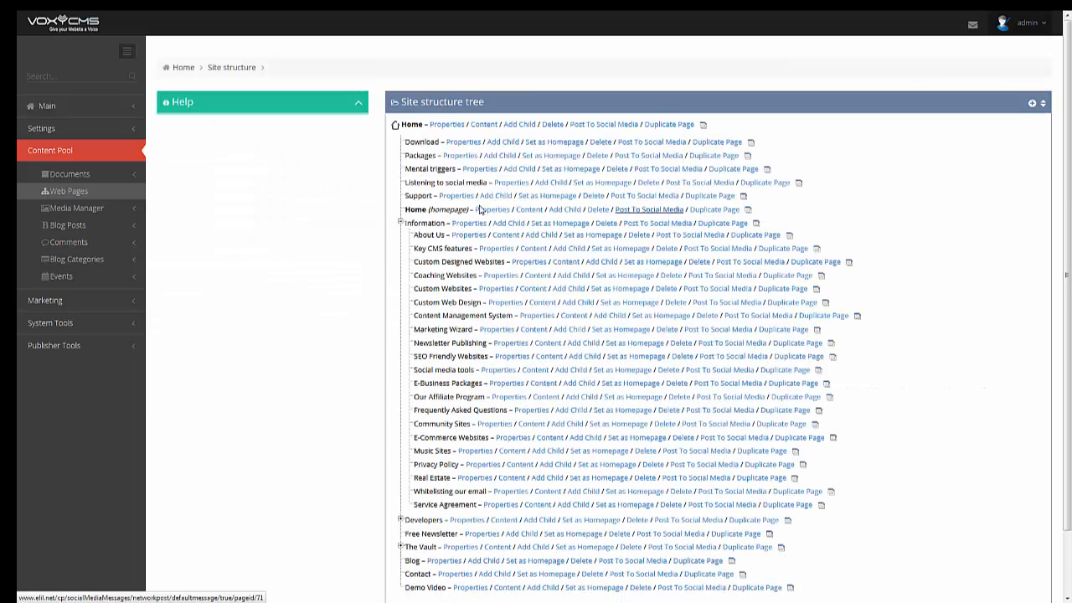
# - Collapse Information and start a new page from the Site structure header
pyautogui.click(401, 223)
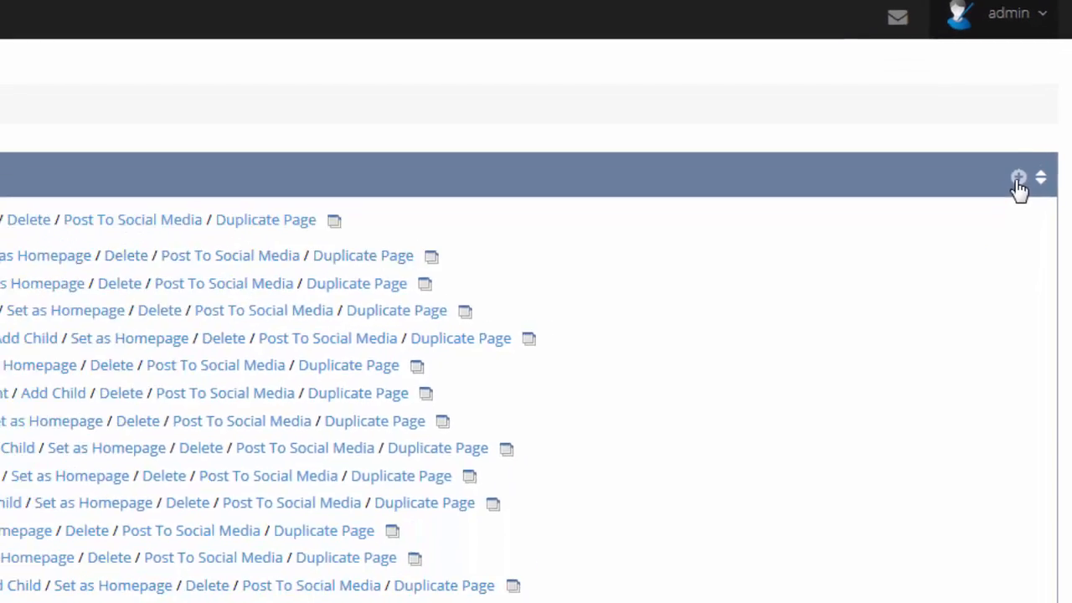
pyautogui.click(982, 312)
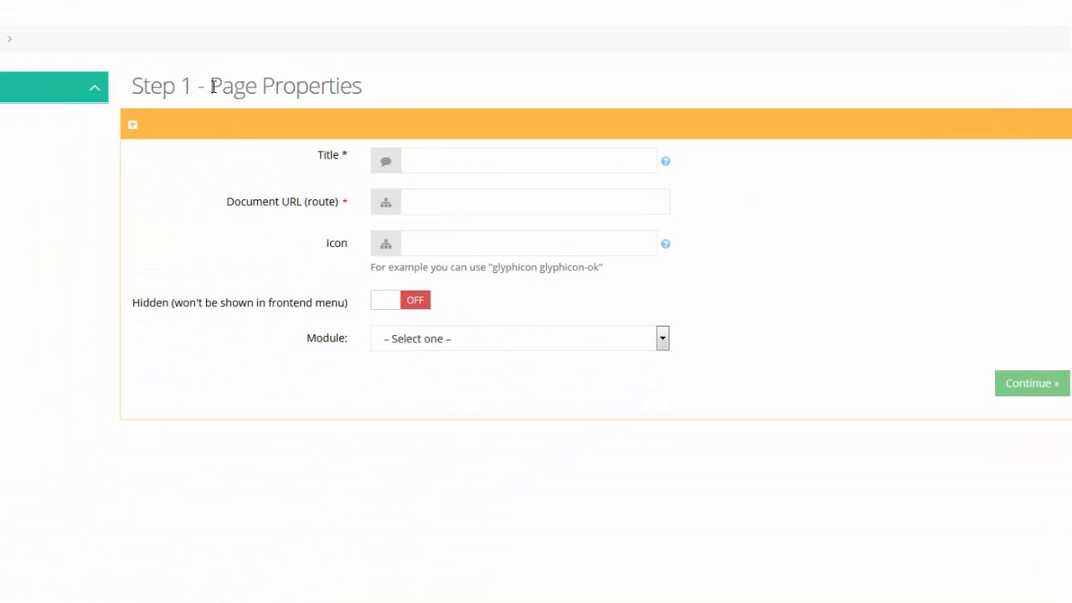
# - Enter Test as the new page's title
pyautogui.moveTo(211, 84); pyautogui.dragTo(536, 86)
pyautogui.doubleClick(535, 82)
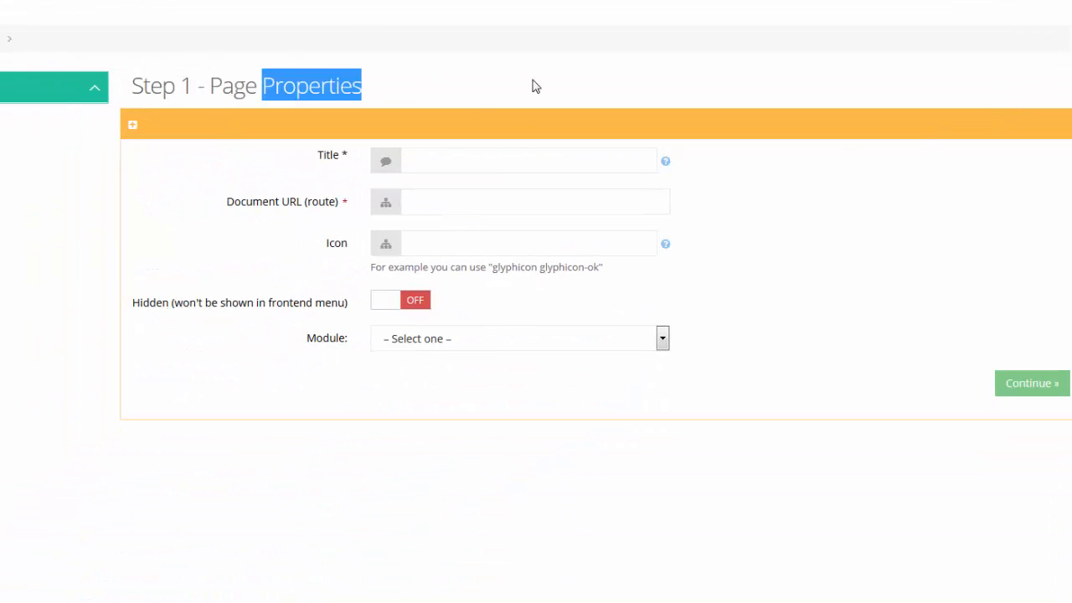
pyautogui.click(398, 77)
pyautogui.click(468, 164)
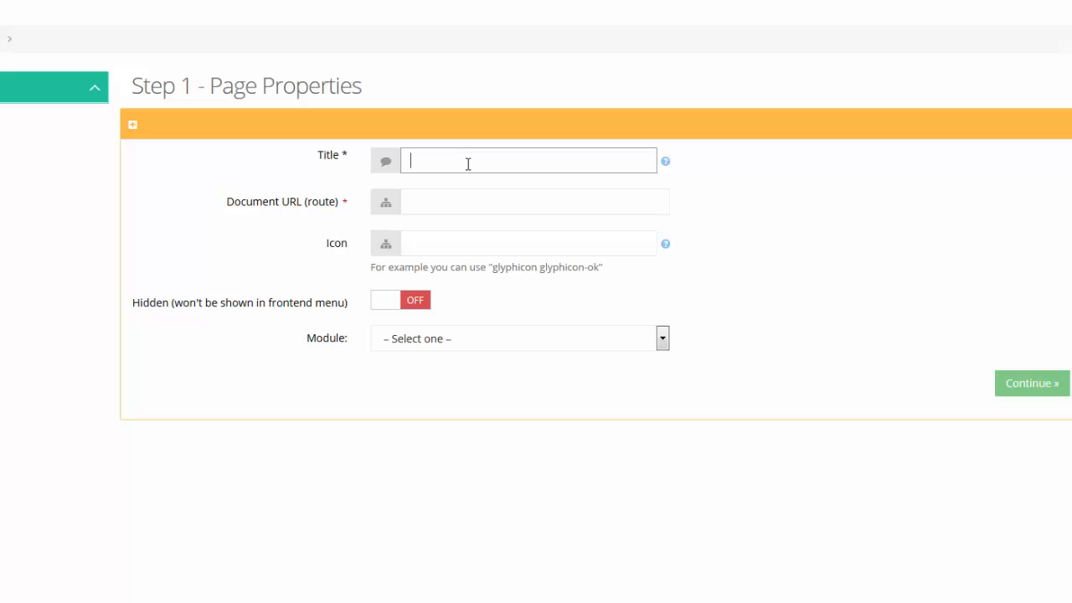
pyautogui.write('Test')
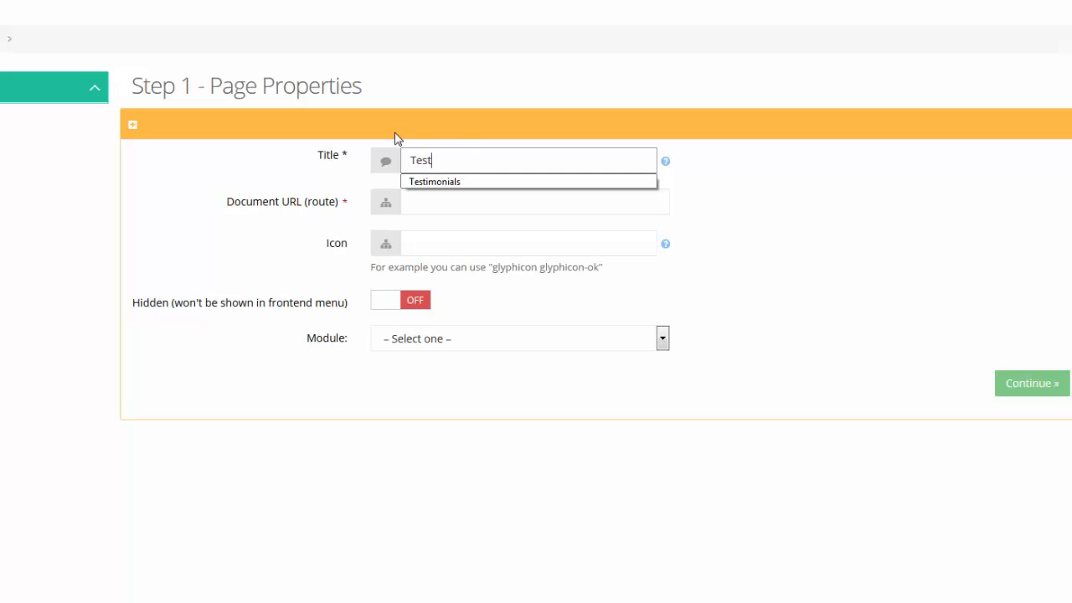
pyautogui.click(793, 206)
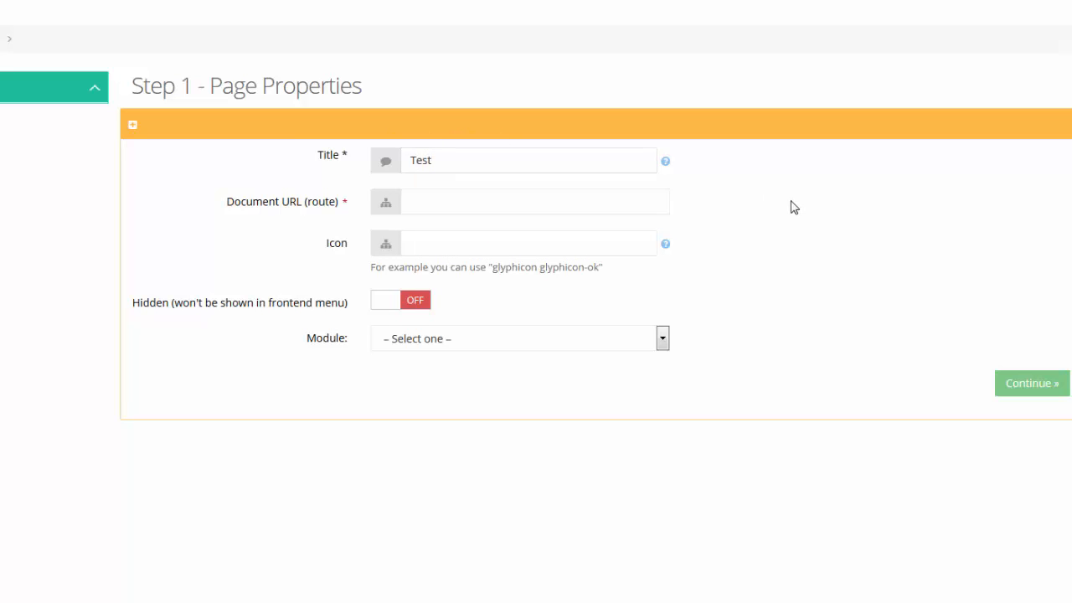
# - Fill in the Document URL as test.html
pyautogui.click(483, 202)
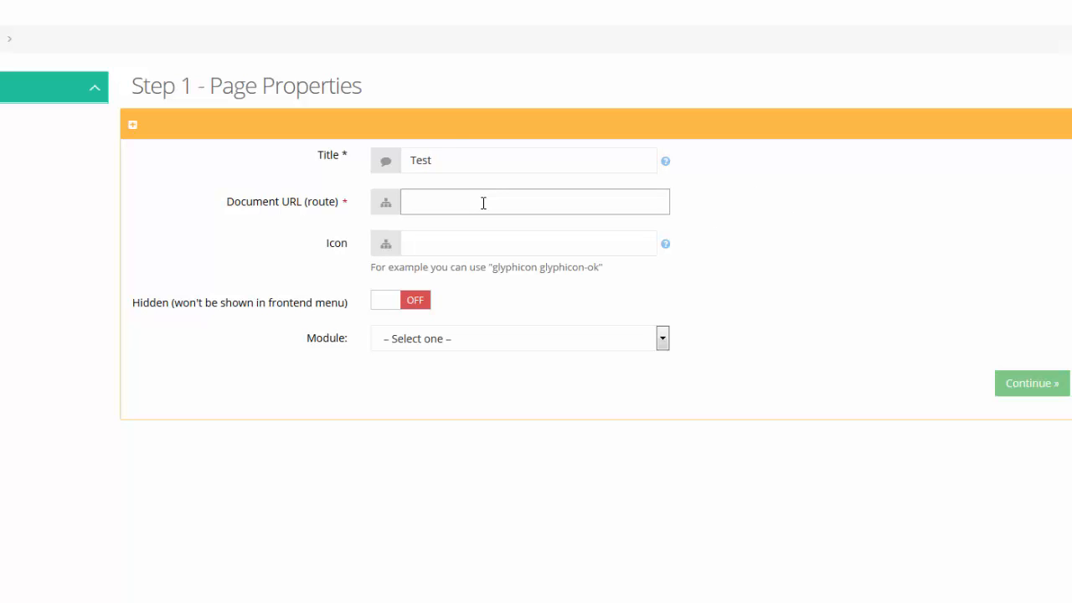
pyautogui.write('test.html')
pyautogui.moveTo(429, 203); pyautogui.dragTo(469, 203)
pyautogui.click(480, 202)
pyautogui.moveTo(429, 203); pyautogui.dragTo(489, 202)
pyautogui.moveTo(410, 202); pyautogui.dragTo(430, 202)
pyautogui.click(481, 202)
pyautogui.click(455, 345)
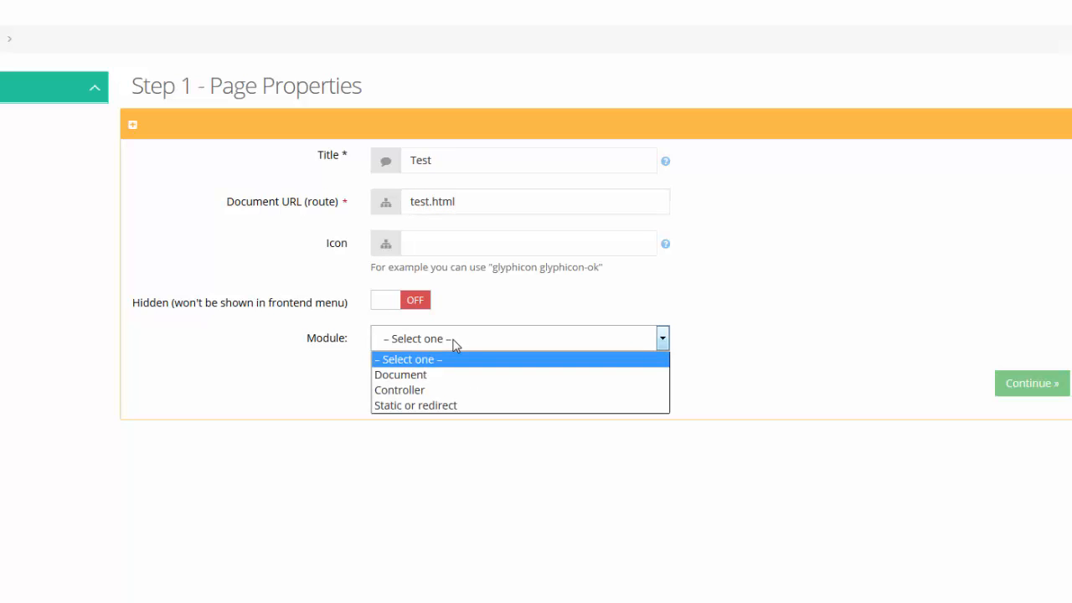
# - Set the page Module to Document, after briefly trying Controller
pyautogui.click(405, 378)
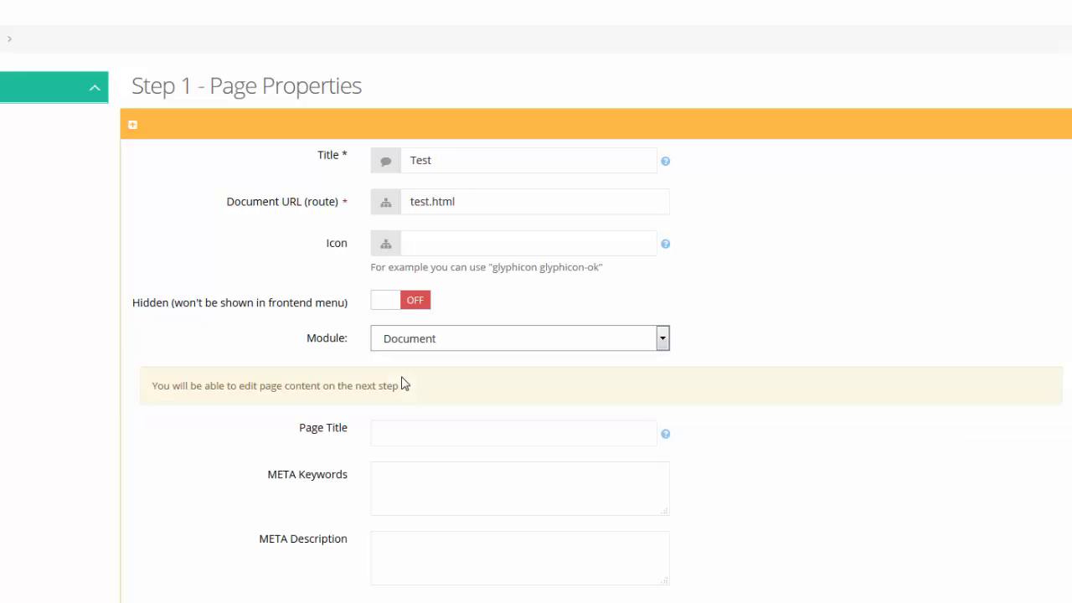
pyautogui.click(445, 435)
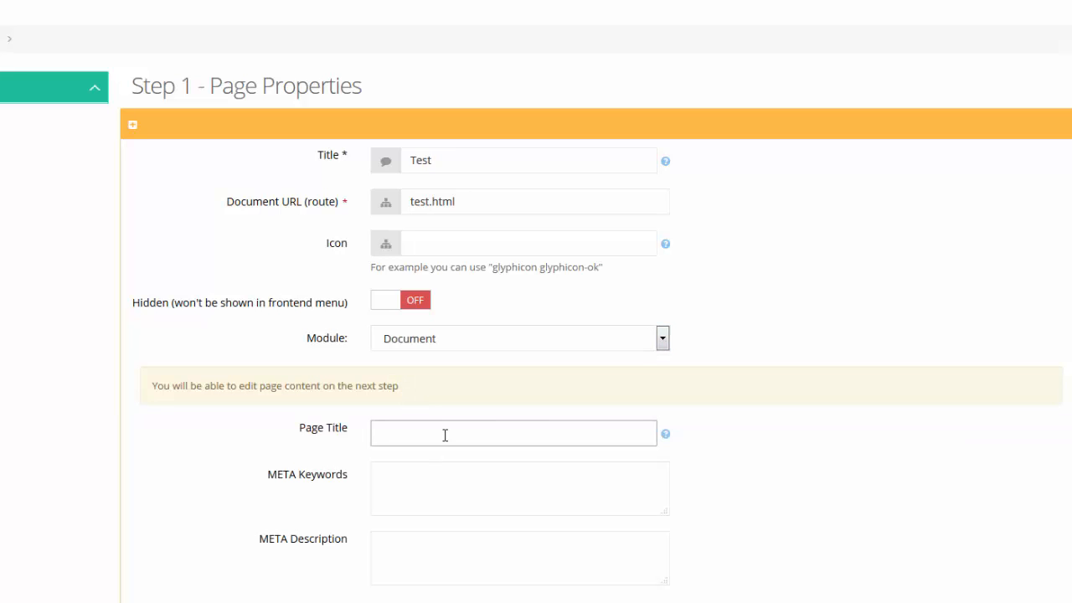
pyautogui.click(478, 341)
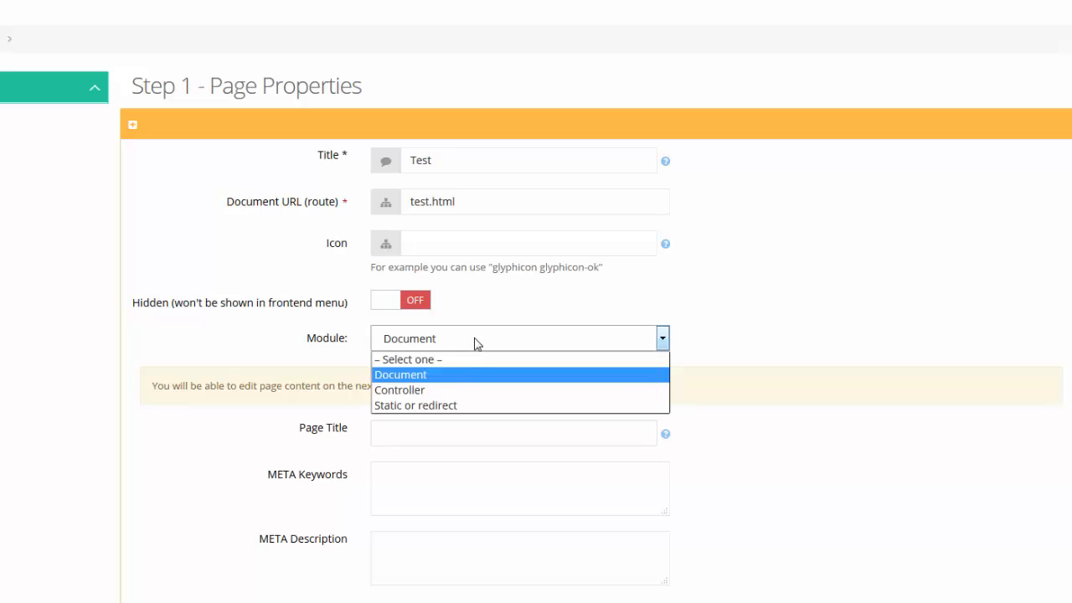
pyautogui.click(435, 393)
pyautogui.click(440, 383)
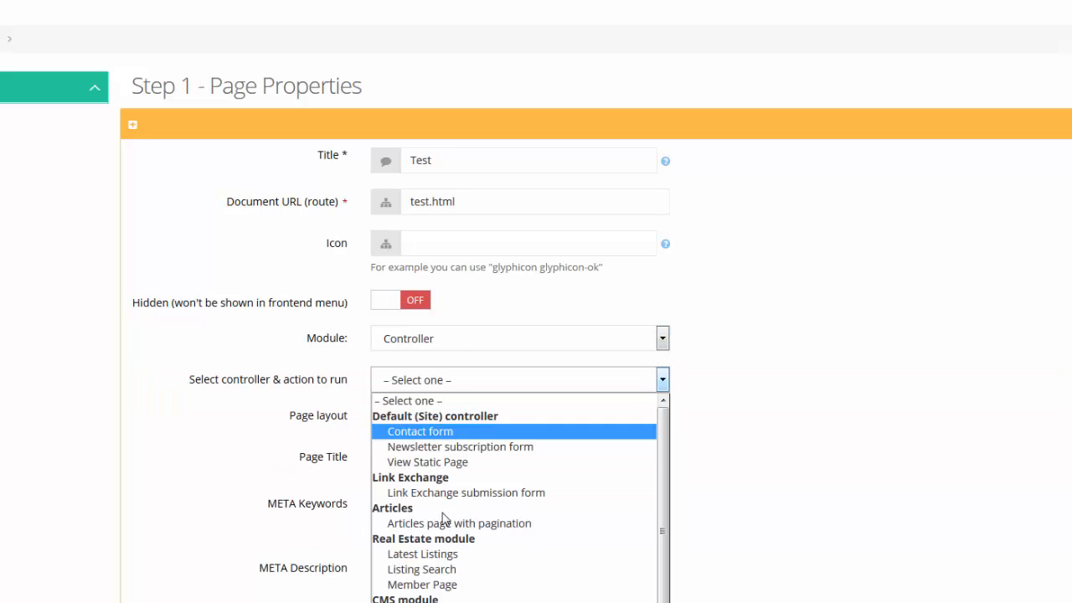
pyautogui.click(462, 338)
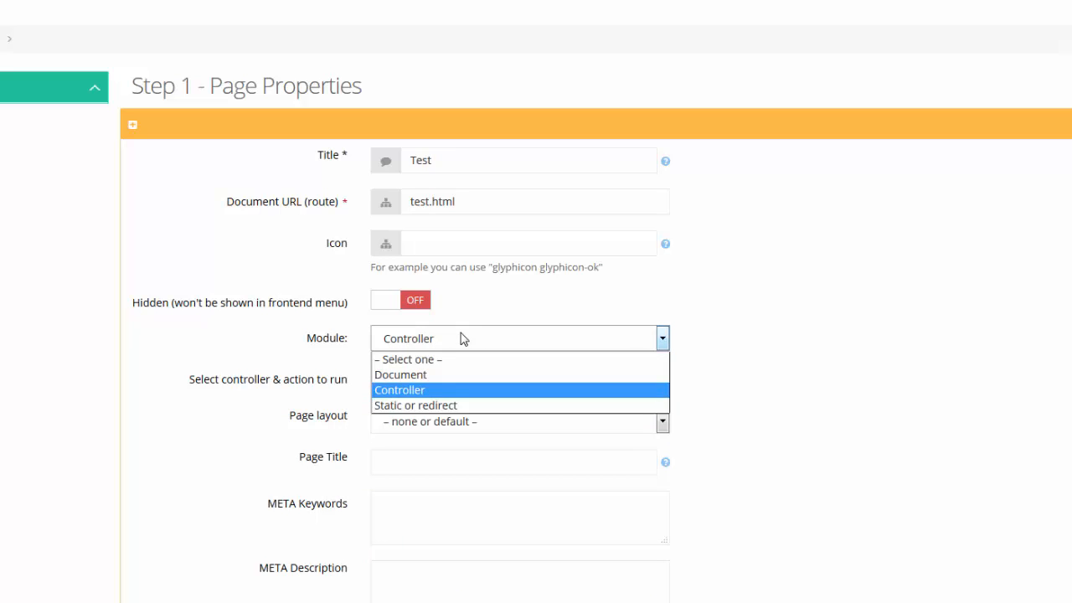
pyautogui.click(426, 377)
pyautogui.click(427, 435)
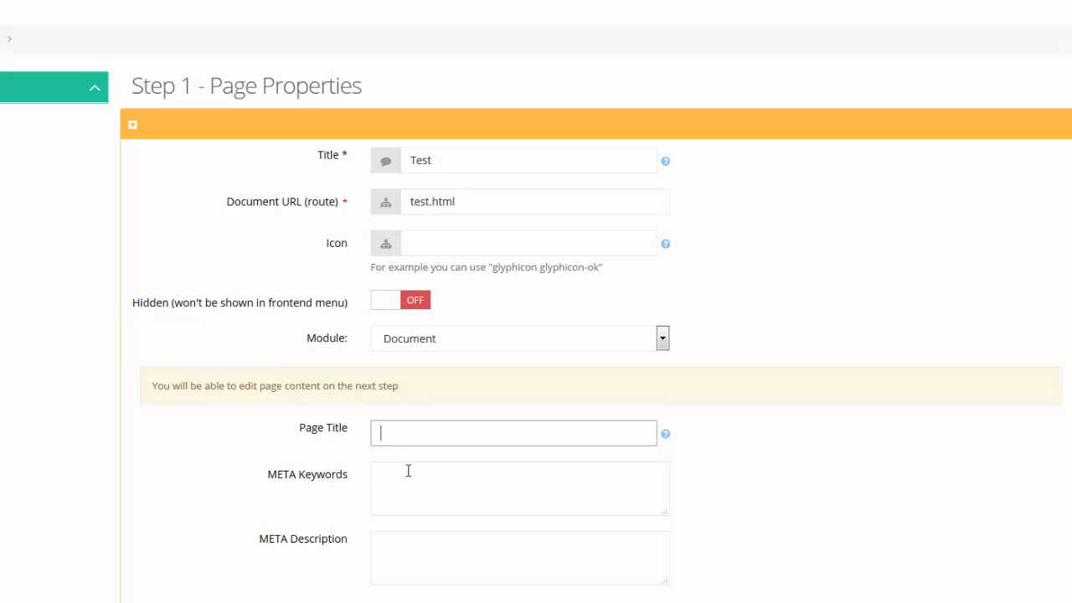
# - Enter Page Title 'This is a test.' and META Keywords 'test'
pyautogui.write('This is a test.')
pyautogui.click(417, 490)
pyautogui.write('test')
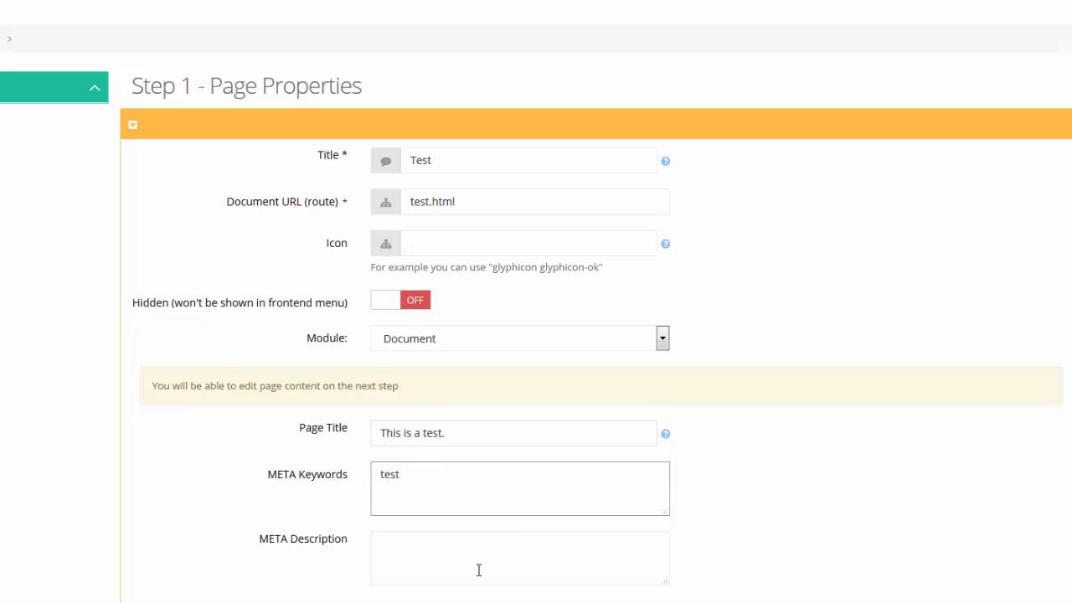
pyautogui.click(486, 551)
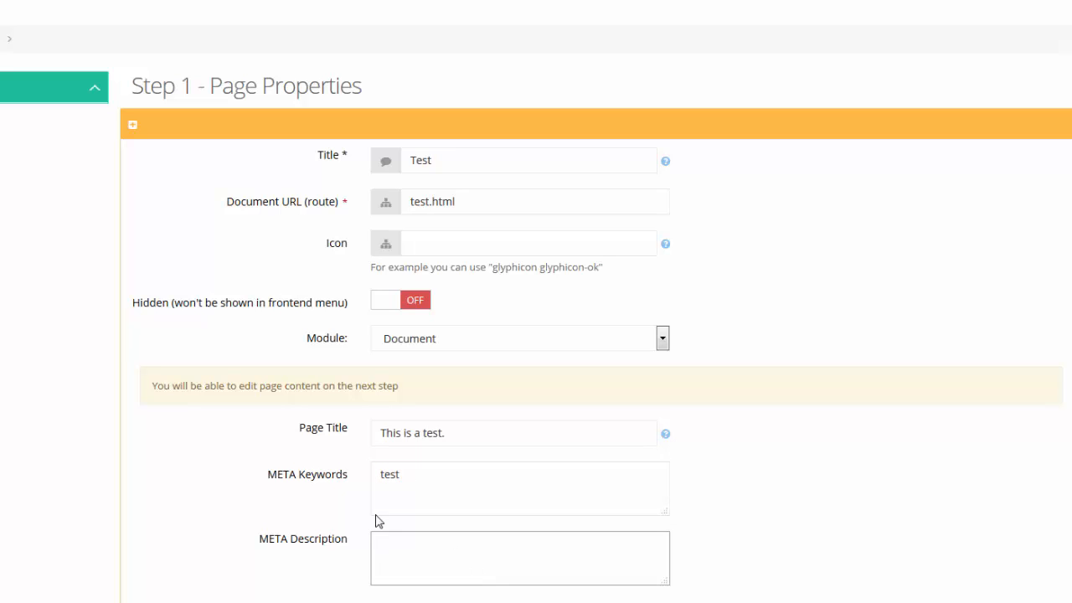
pyautogui.moveTo(353, 478)
pyautogui.mouseDown()
pyautogui.moveTo(258, 479)
pyautogui.moveTo(355, 479)
pyautogui.mouseUp()
pyautogui.click(257, 480)
pyautogui.click(456, 478)
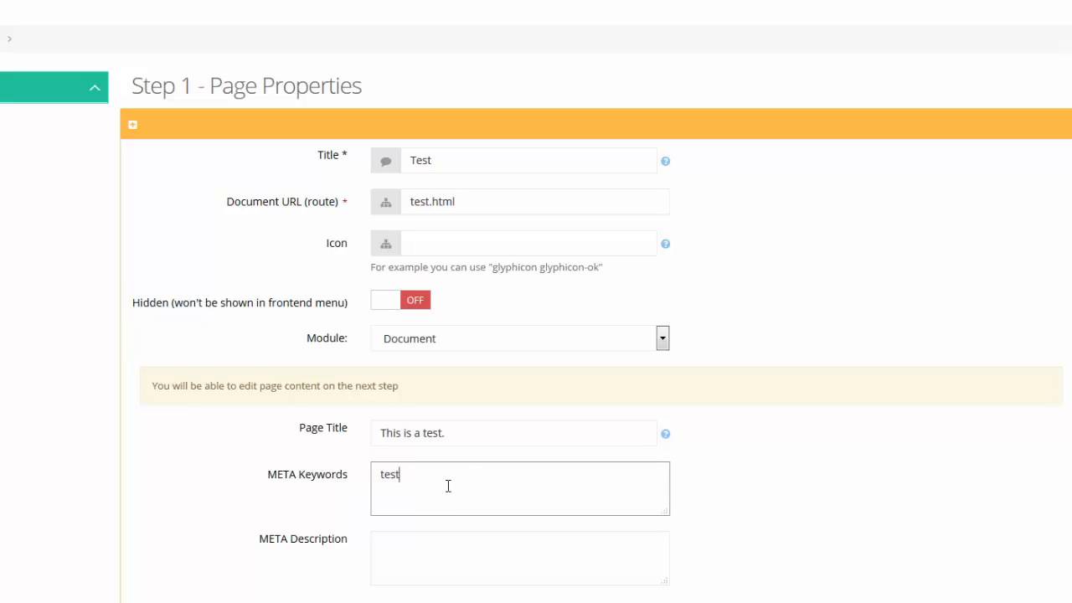
pyautogui.click(482, 551)
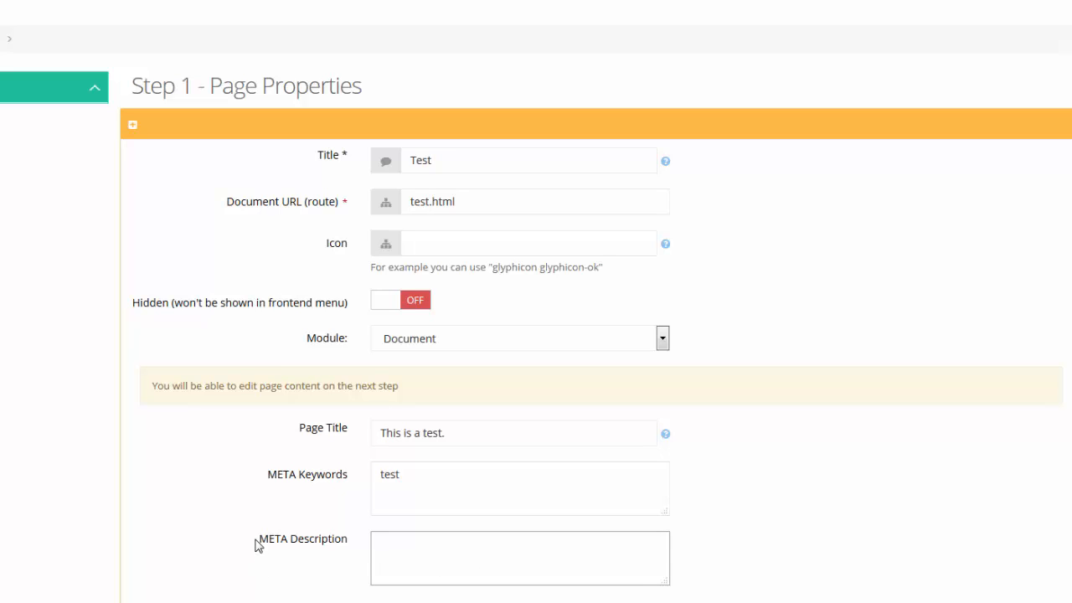
# - Enter the META Description 'This is a test page for demo purposes.'
pyautogui.moveTo(257, 543); pyautogui.dragTo(344, 544)
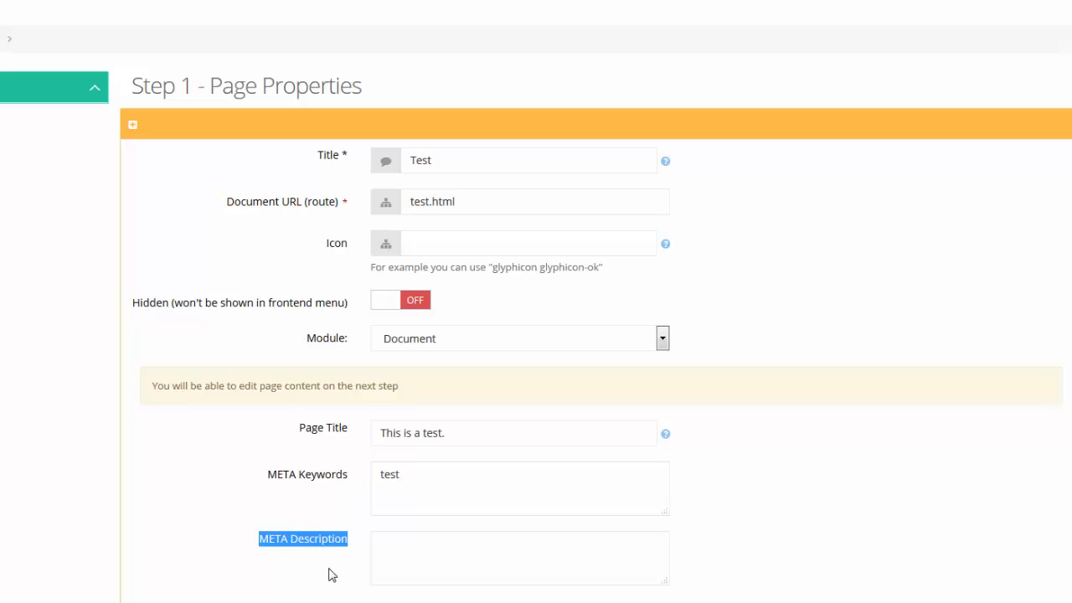
pyautogui.click(339, 431)
pyautogui.click(338, 552)
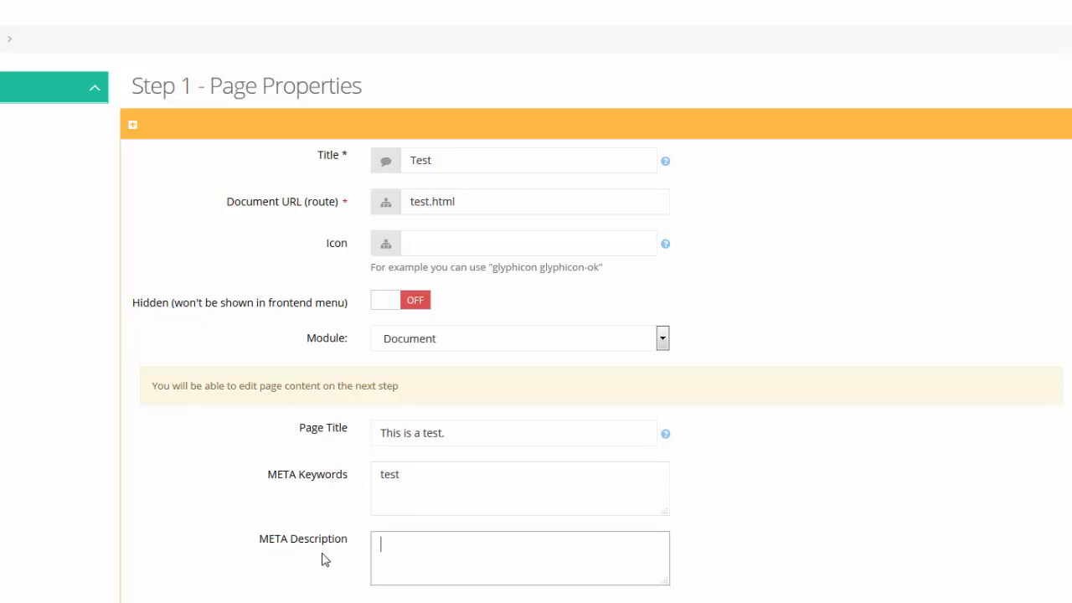
pyautogui.moveTo(288, 548); pyautogui.dragTo(440, 558)
pyautogui.click(440, 556)
pyautogui.write('This is a test page for demo purposes.')
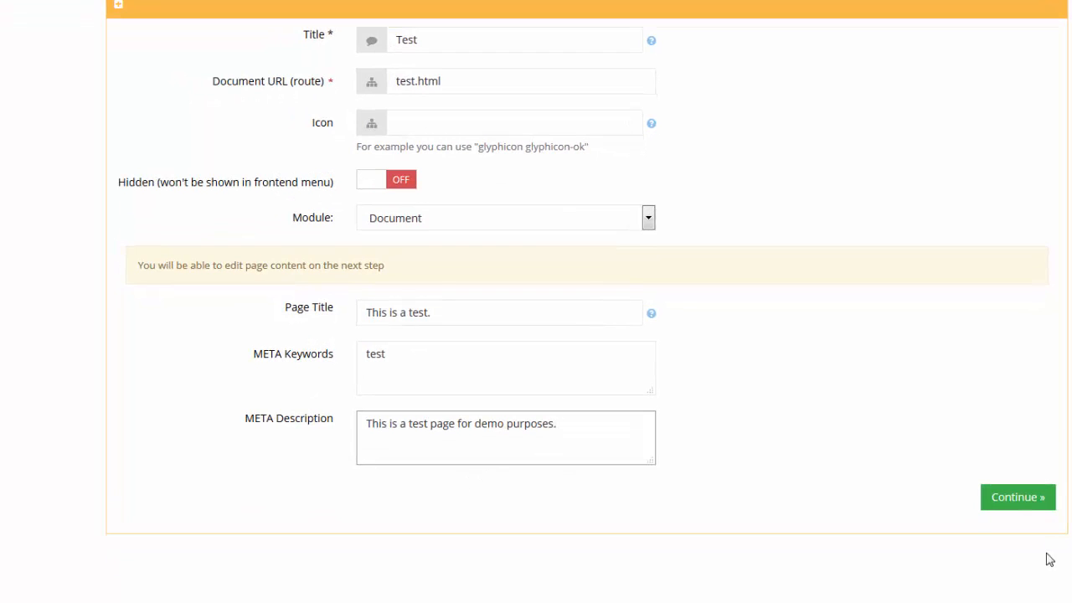
# - Create the Test page, scroll through its preview, and return to content editing
pyautogui.click(1018, 497)
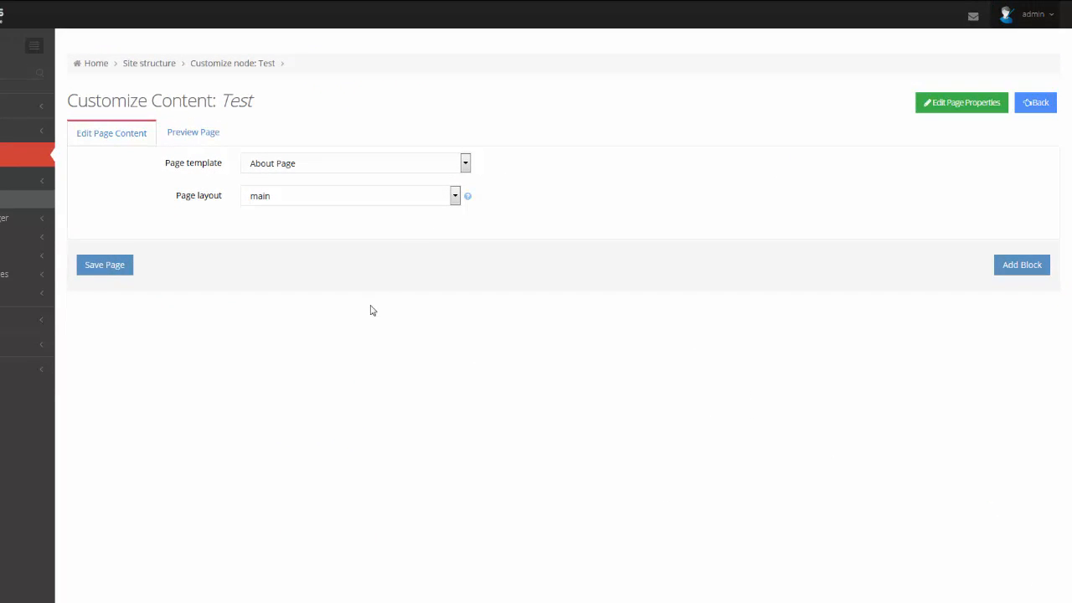
pyautogui.click(192, 136)
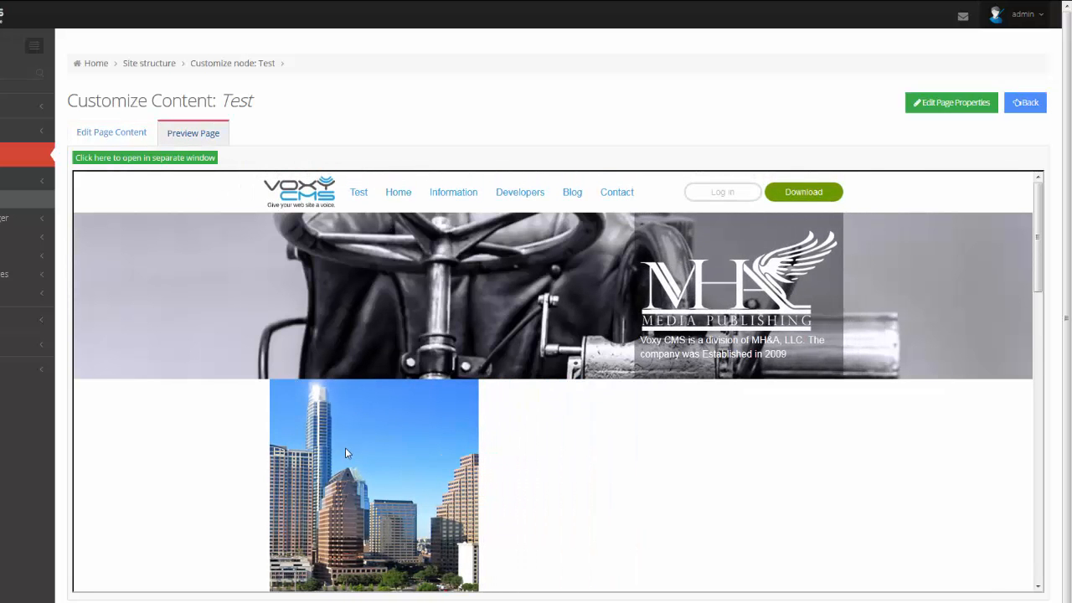
pyautogui.scroll(-5, 345, 449)
pyautogui.scroll(-3, 346, 454)
pyautogui.scroll(8, 346, 454)
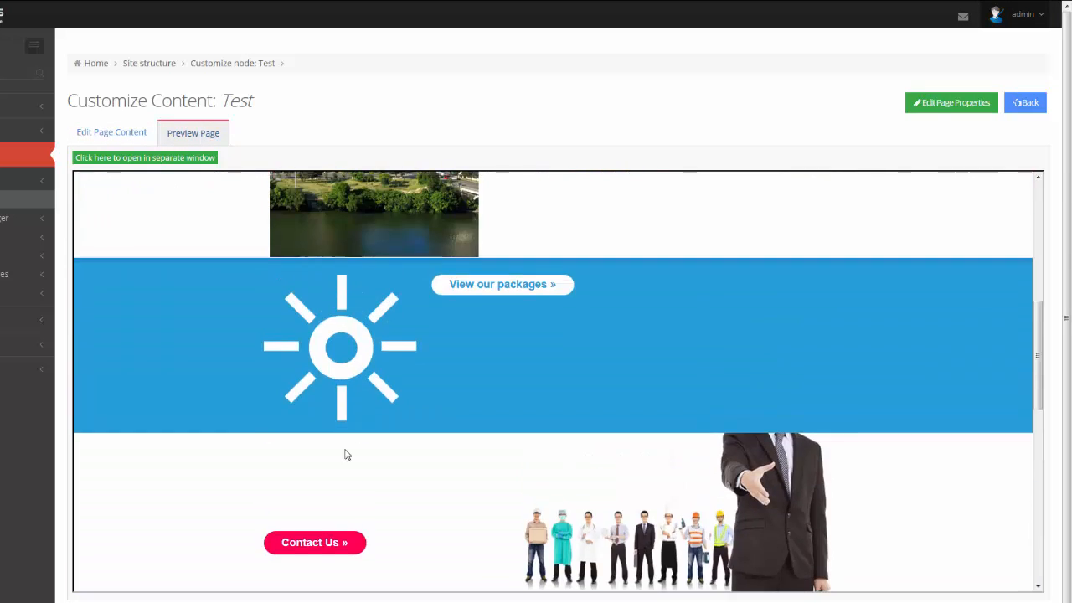
pyautogui.scroll(-5, 494, 427)
pyautogui.scroll(6, 503, 393)
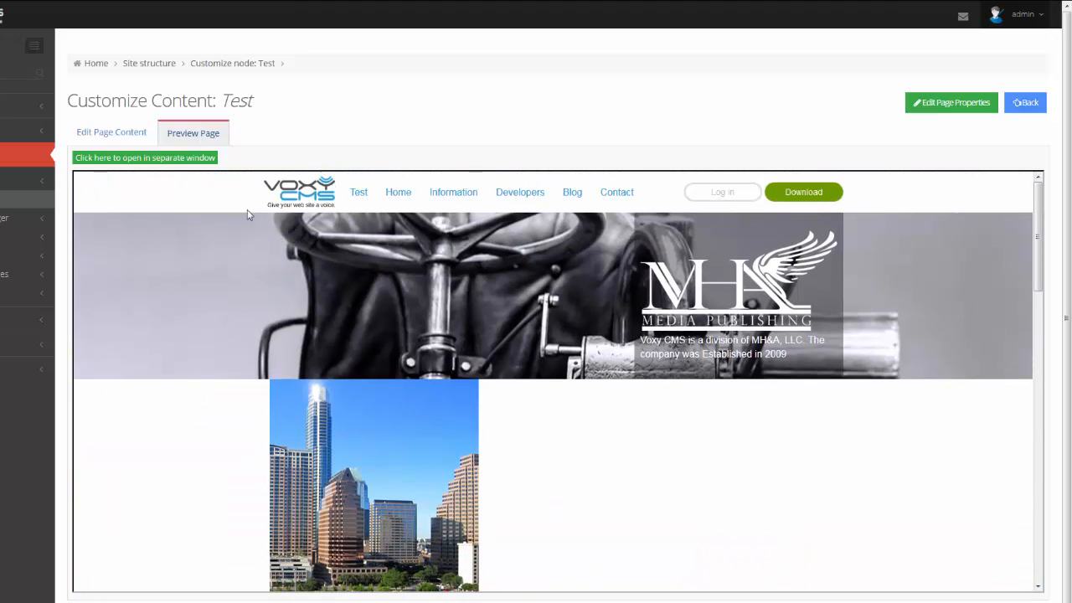
pyautogui.click(106, 136)
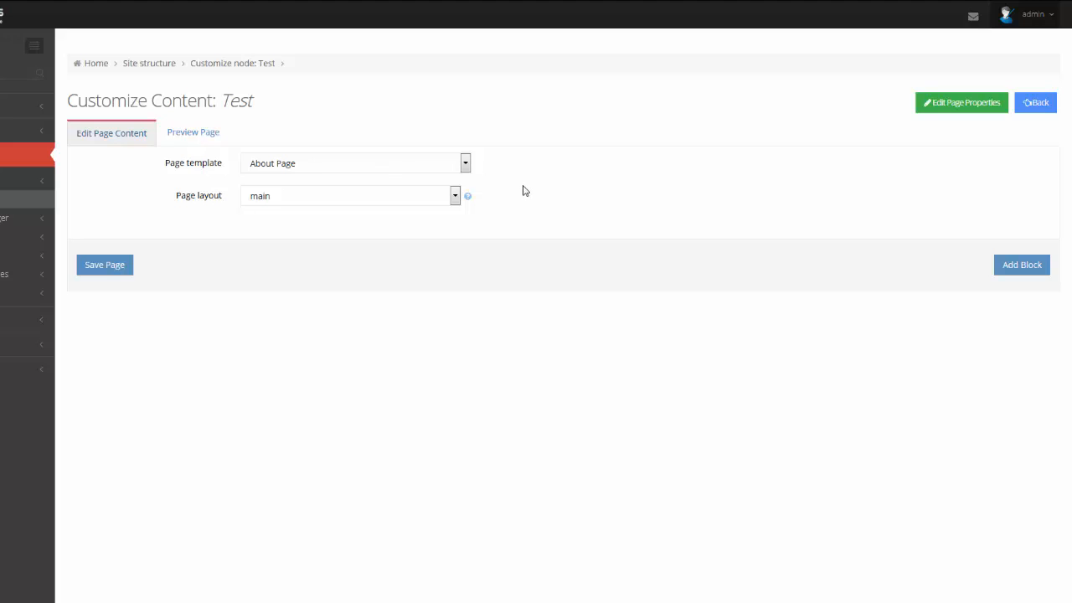
# - Browse the available page templates and layouts, keeping the layout as main
pyautogui.click(400, 167)
pyautogui.scroll(-2, 368, 289)
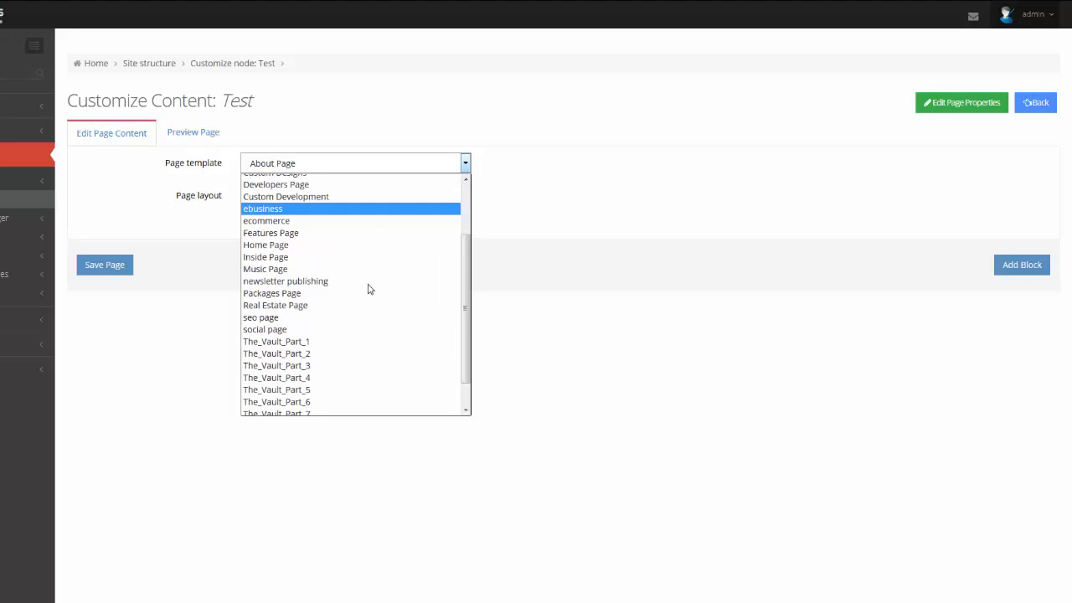
pyautogui.scroll(-1, 368, 289)
pyautogui.scroll(3, 317, 377)
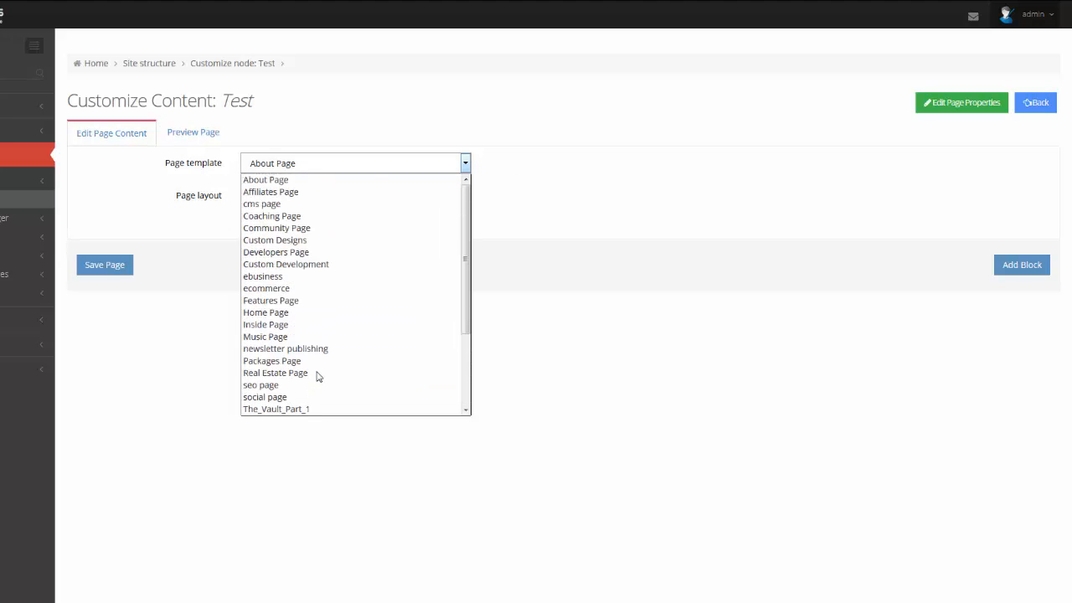
pyautogui.scroll(-1, 326, 333)
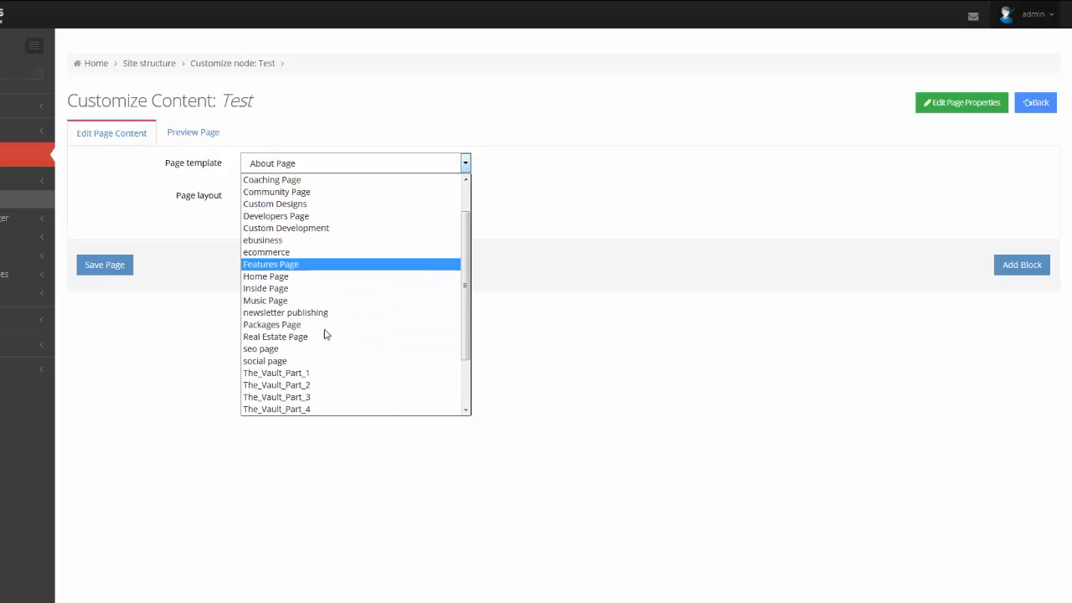
pyautogui.scroll(-2, 325, 346)
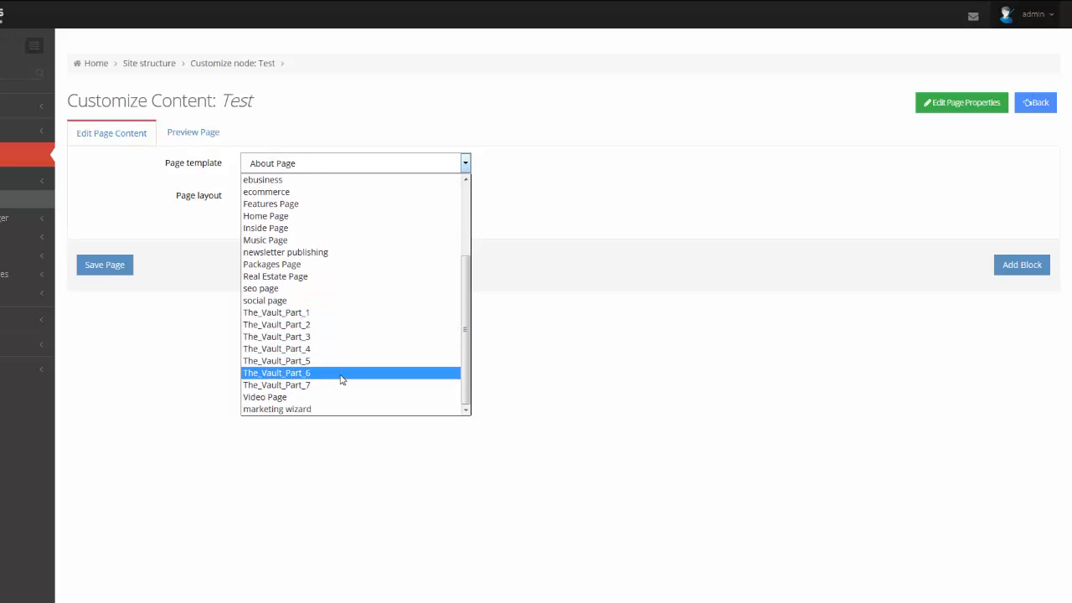
pyautogui.click(504, 201)
pyautogui.click(386, 201)
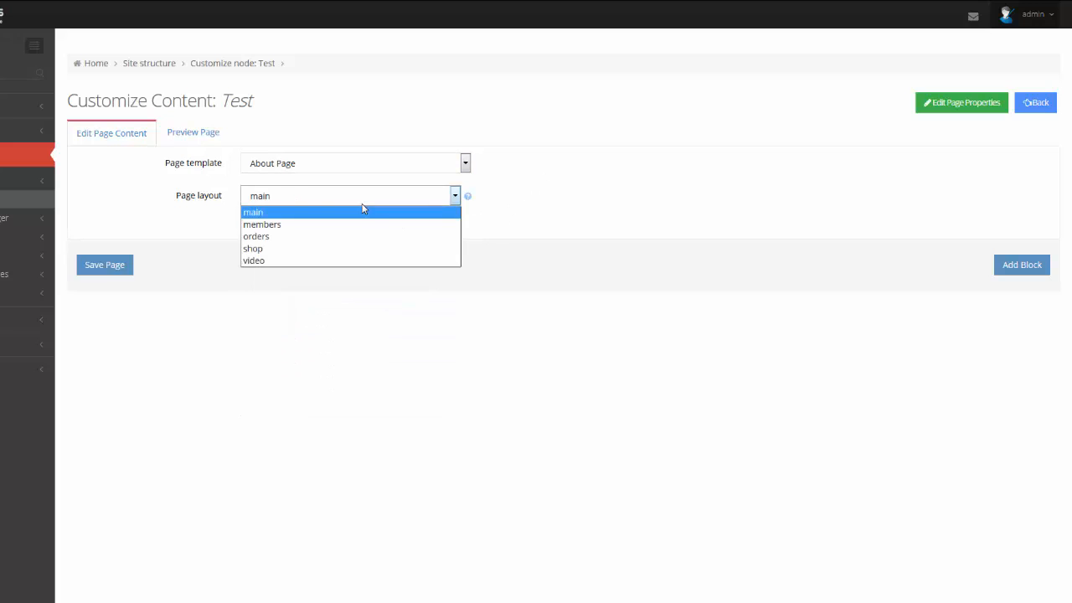
pyautogui.click(543, 202)
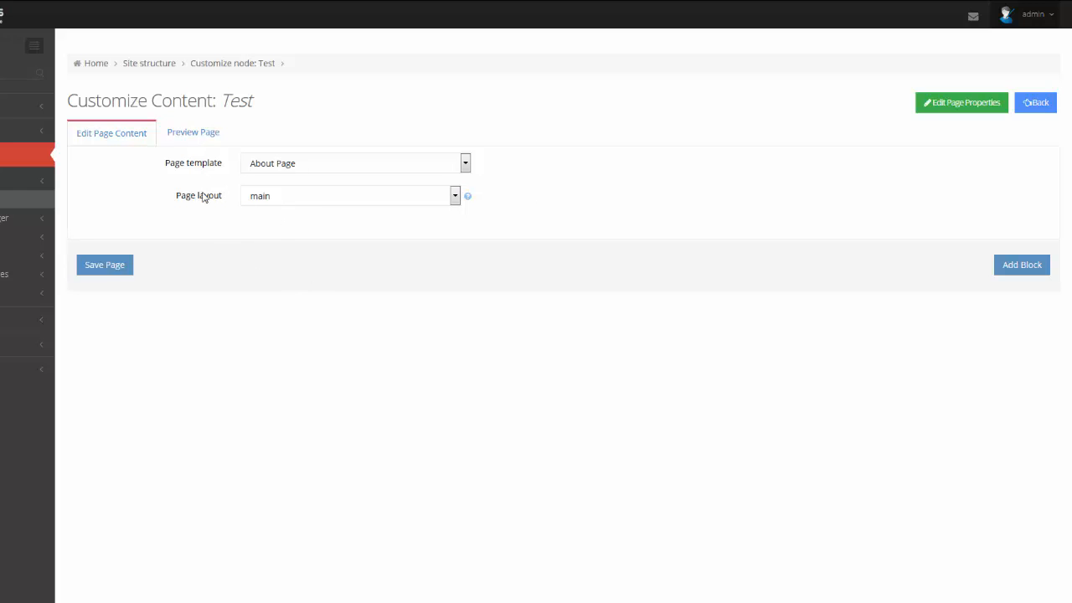
# - Switch the page template to Inside Page and save the page
pyautogui.click(297, 166)
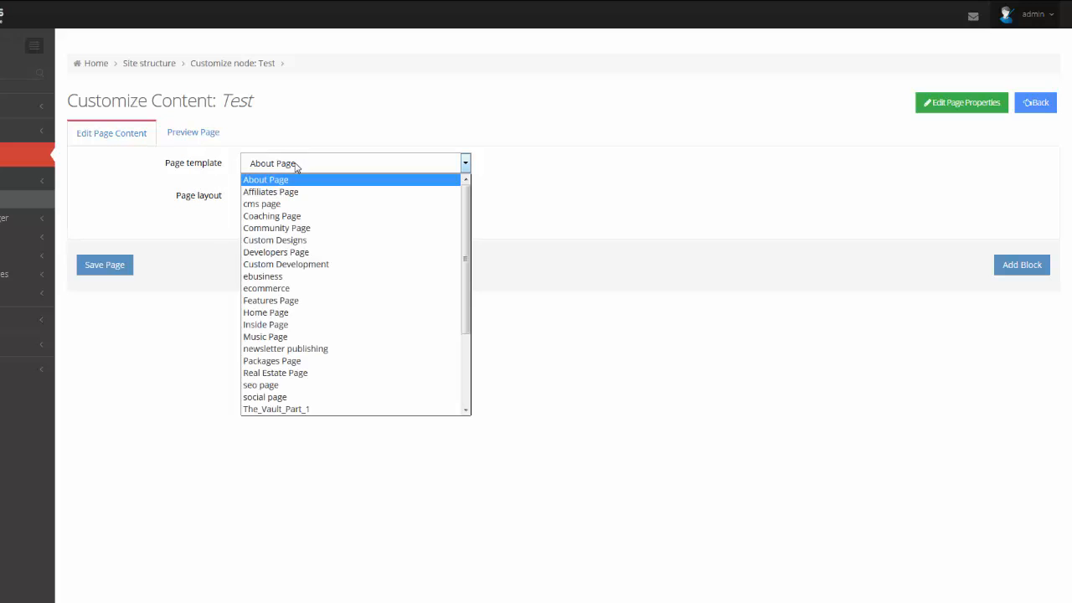
pyautogui.click(263, 325)
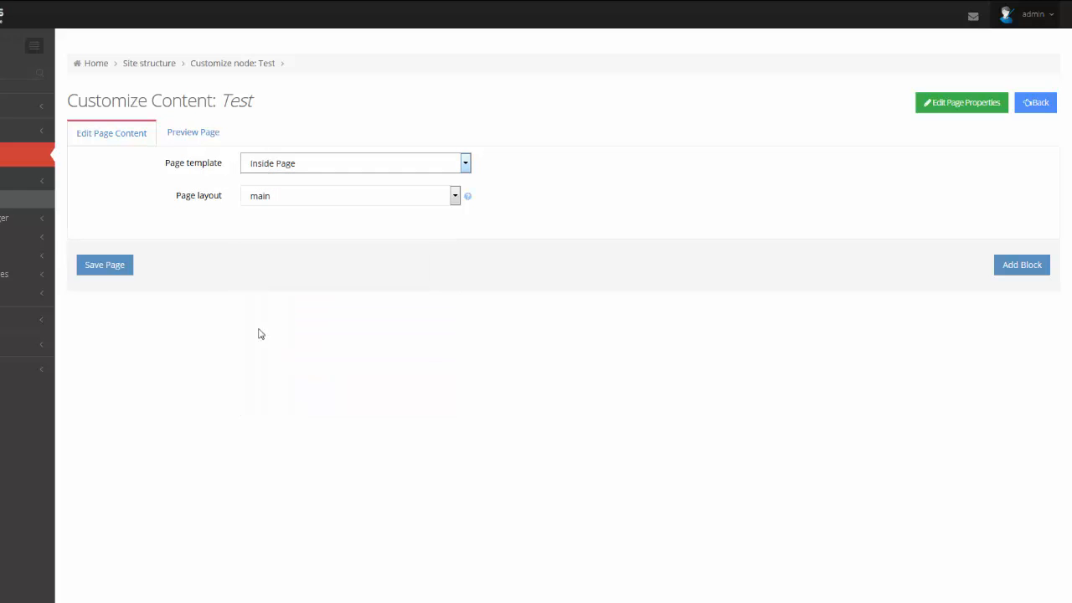
pyautogui.click(178, 203)
pyautogui.click(99, 264)
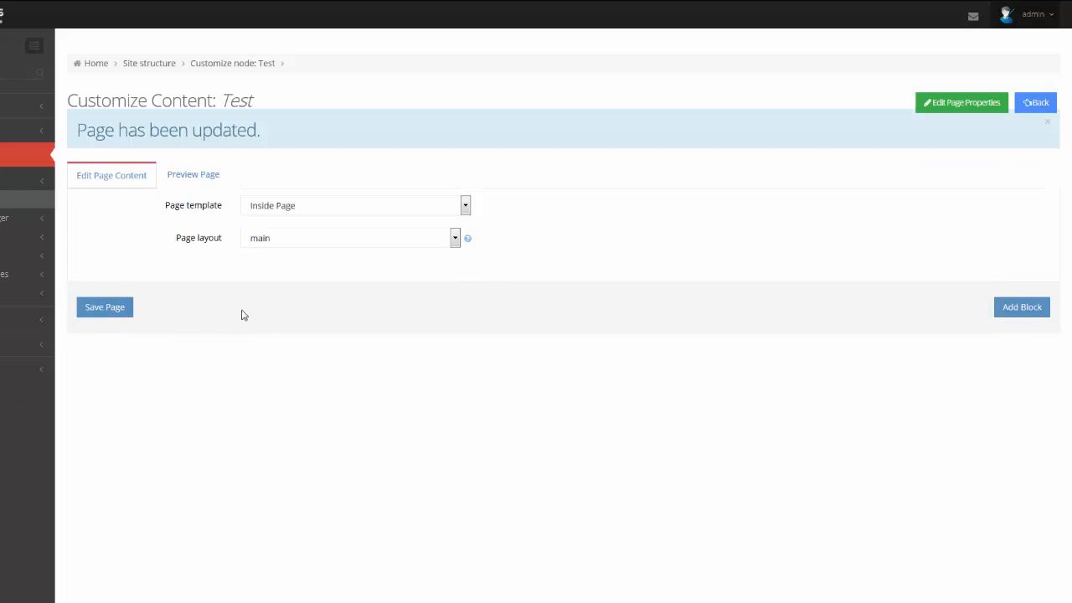
# - Preview the Test page, then return to the content editor and add a new block
pyautogui.click(192, 179)
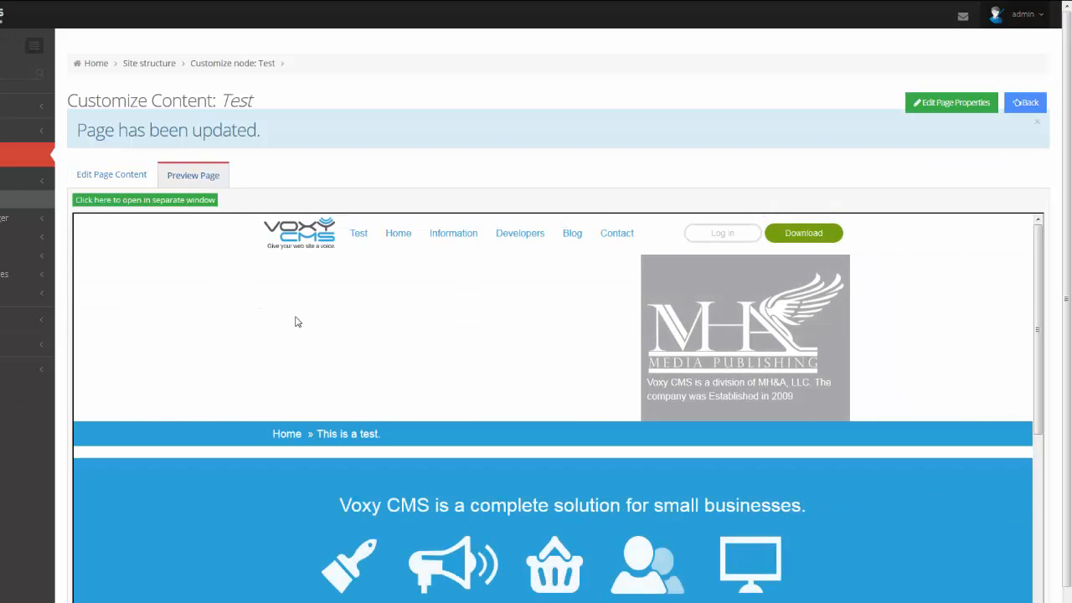
pyautogui.scroll(-5, 319, 335)
pyautogui.scroll(4, 361, 384)
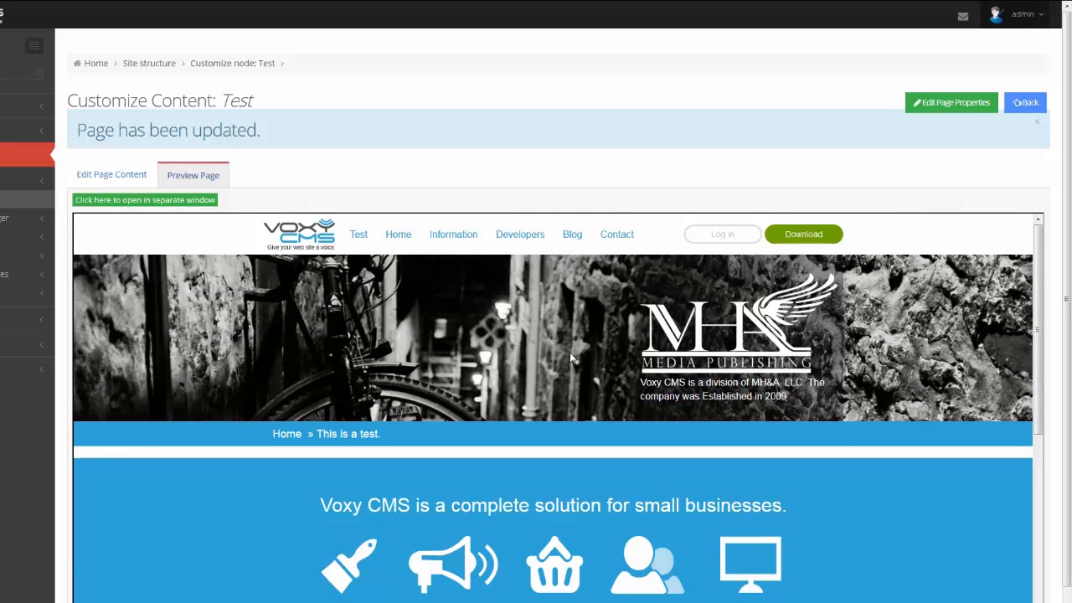
pyautogui.click(110, 177)
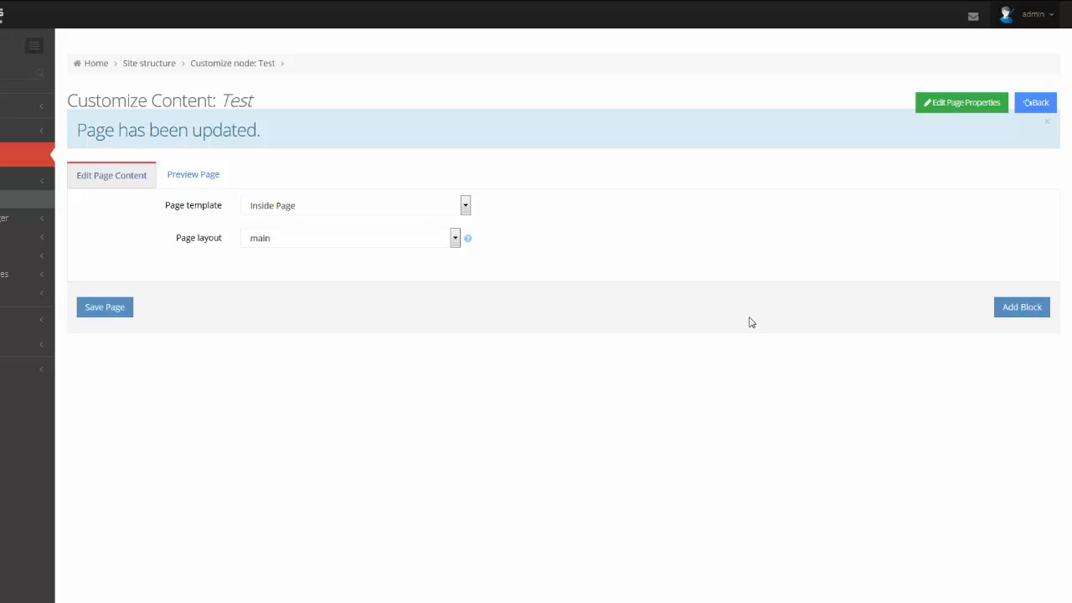
pyautogui.click(1019, 308)
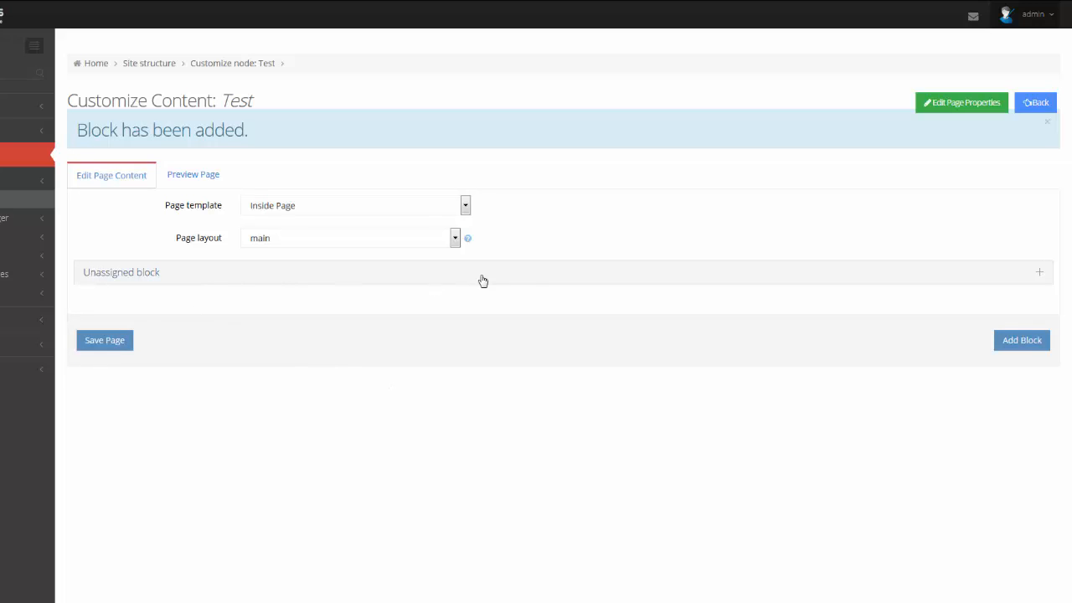
# - Expand the new Unassigned block and pick first_row from the template's block names
pyautogui.click(1040, 273)
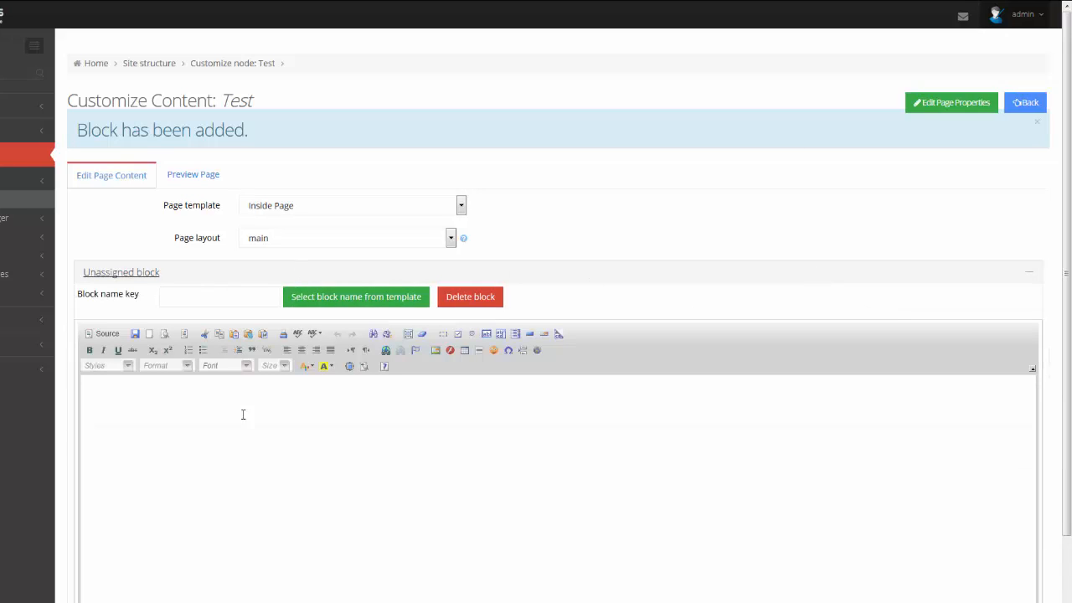
pyautogui.scroll(-3, 282, 419)
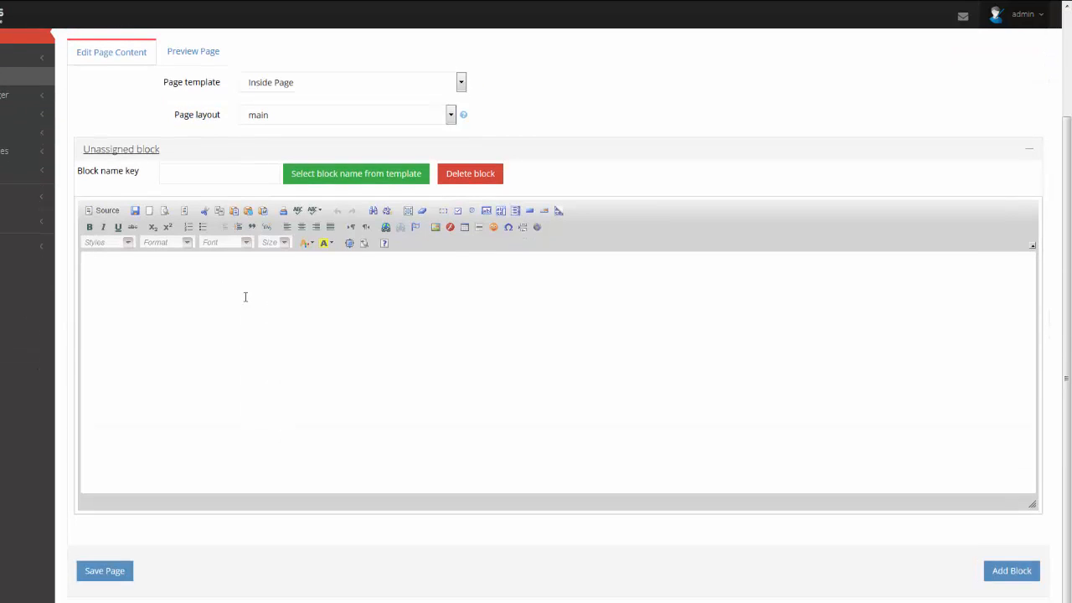
pyautogui.click(318, 179)
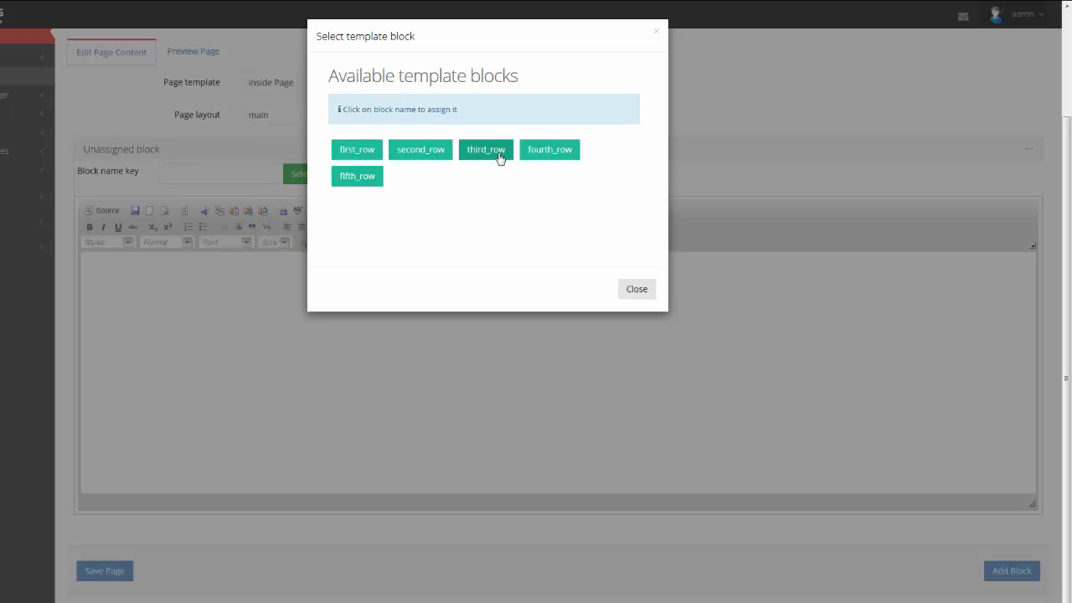
pyautogui.click(351, 153)
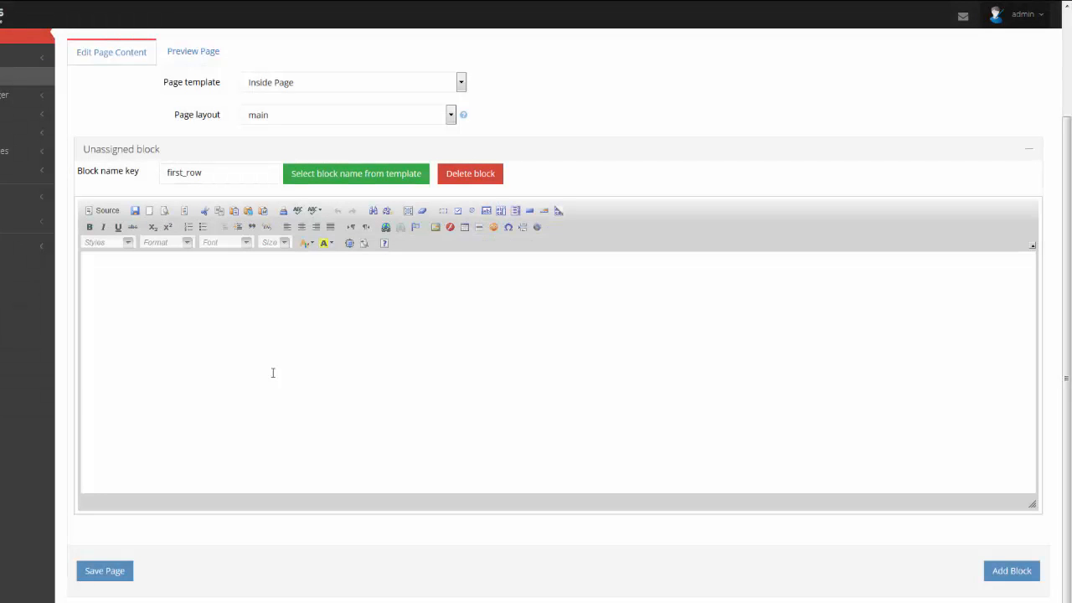
# - Type 'This is just a sample demonstration of Voxy CMS. Please ignore this' into first_row and paste duplicate copies
pyautogui.click(260, 314)
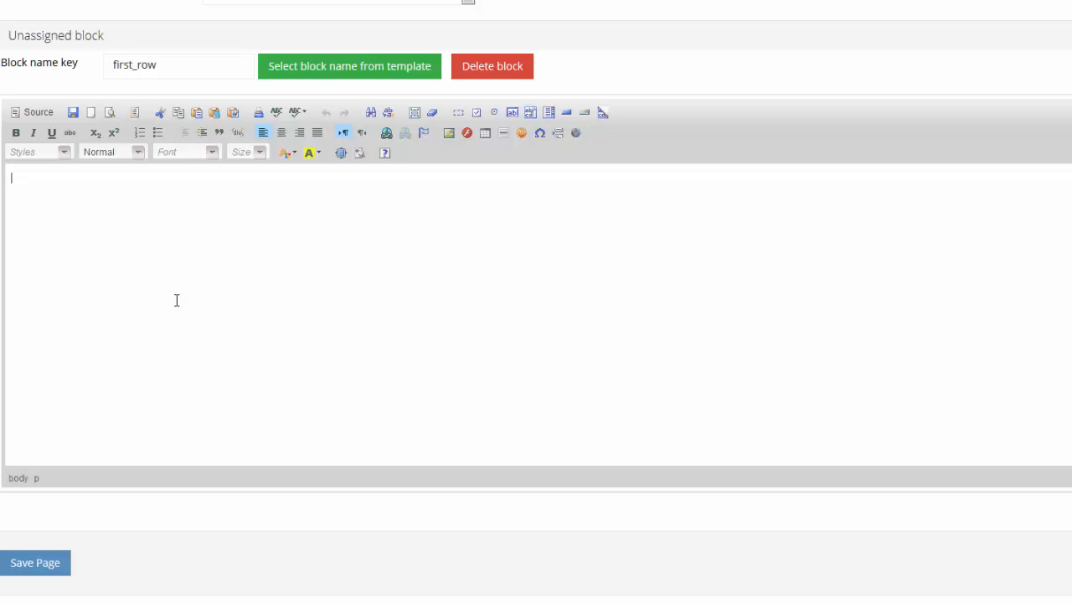
pyautogui.write('This is just a sample demonstrstion')
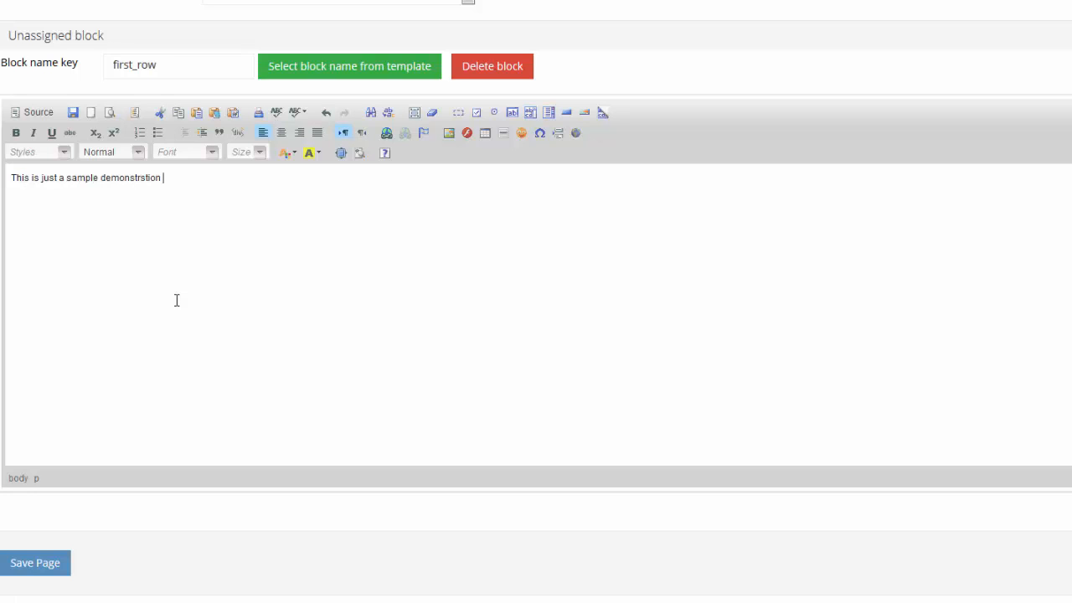
pyautogui.press('BackSpace')
pyautogui.press('BackSpace')
pyautogui.press('BackSpace')
pyautogui.press('BackSpace')
pyautogui.press('BackSpace')
pyautogui.write('ation of Voxy c')
pyautogui.press('BackSpace')
pyautogui.write('CMS. Please ignore this text.')
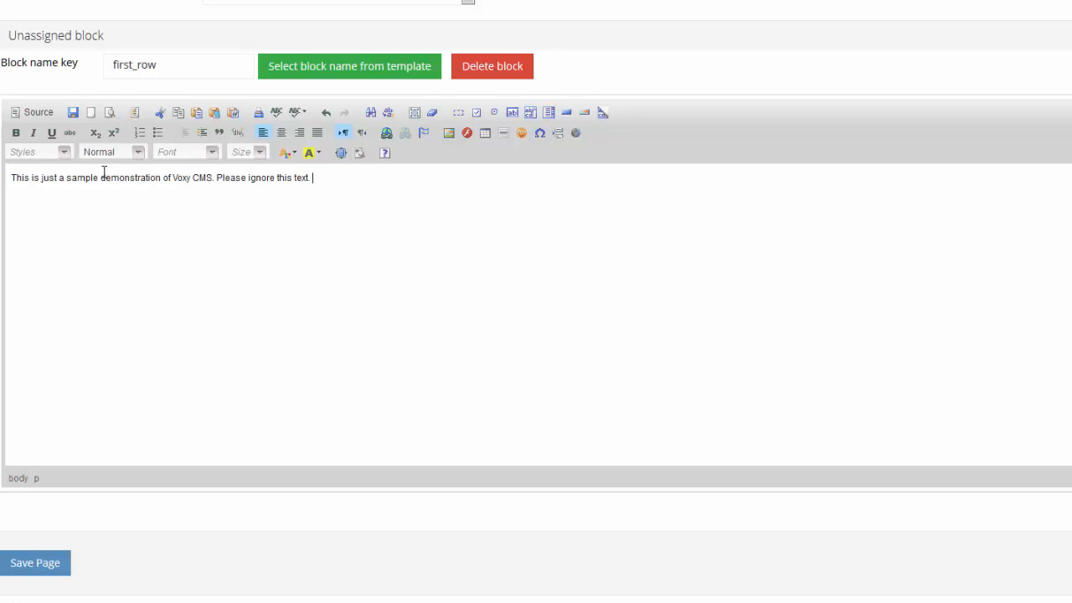
pyautogui.hotkey('ctrl', 'a')
pyautogui.hotkey('ctrl', 'v')
pyautogui.hotkey('ctrl', 'v')
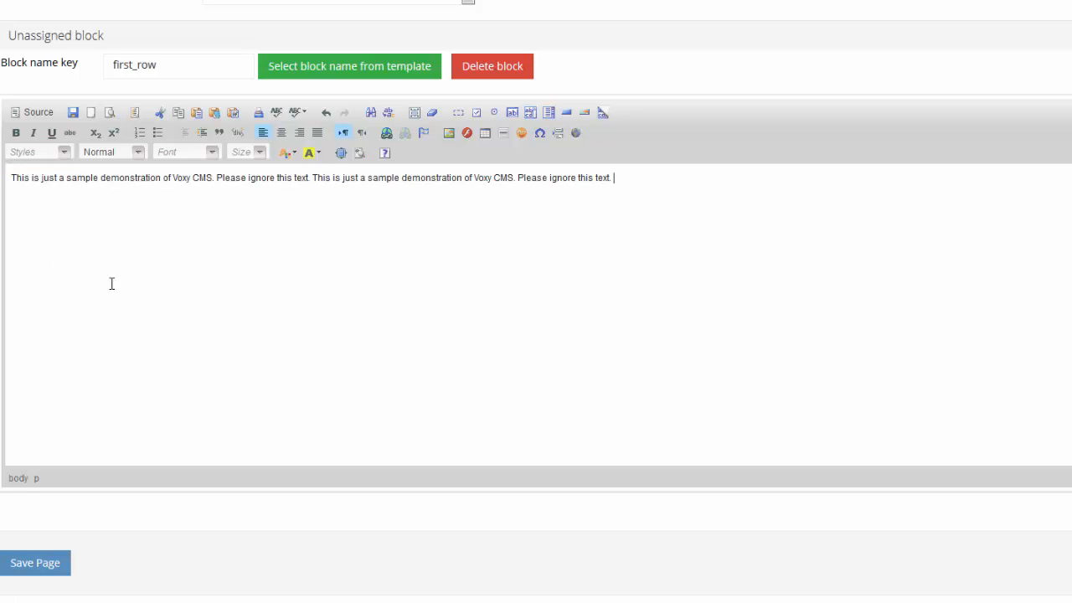
pyautogui.hotkey('ctrl', 'v')
pyautogui.hotkey('ctrl', 'v')
pyautogui.hotkey('ctrl', 'v')
pyautogui.hotkey('ctrl', 'v')
pyautogui.write('This is just a sample demonstration of Voxy CMS. Please ignore this text.')
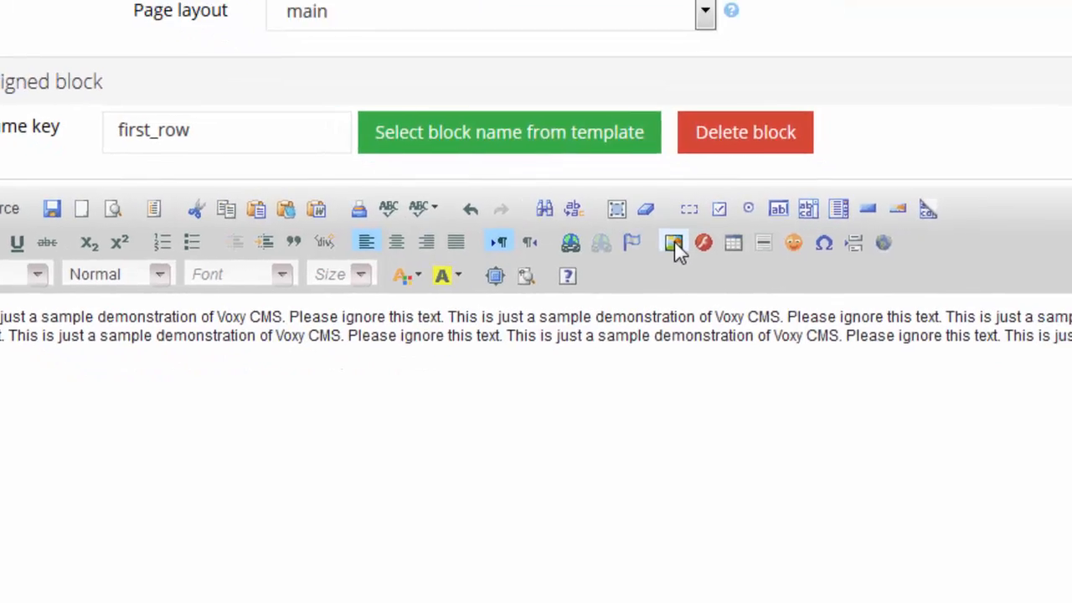
# - Insert an image into the block by uploading img-02.jpg
pyautogui.click(779, 308)
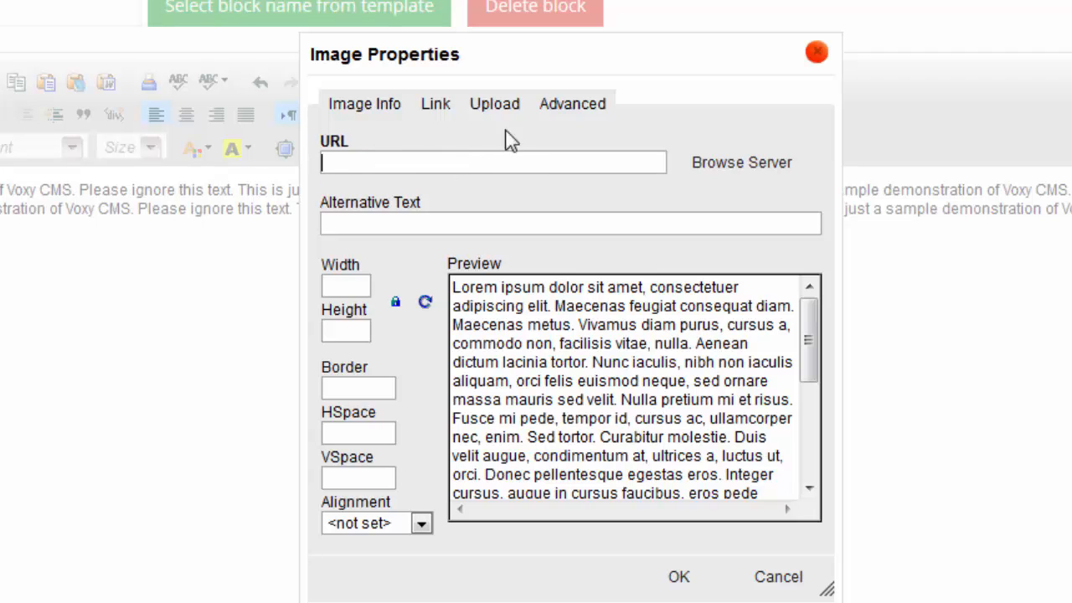
pyautogui.click(497, 109)
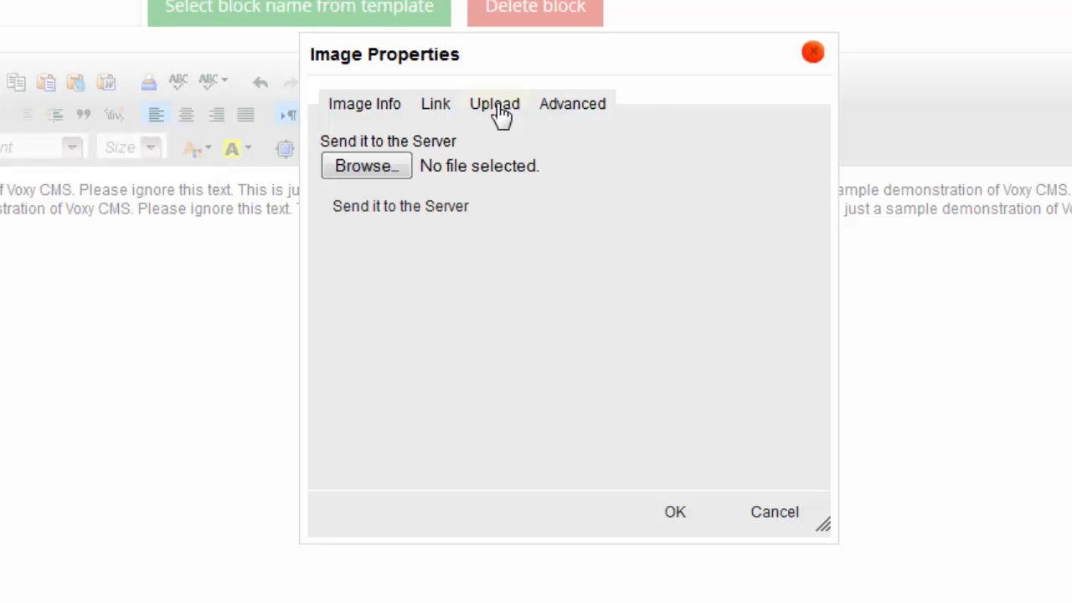
pyautogui.click(381, 171)
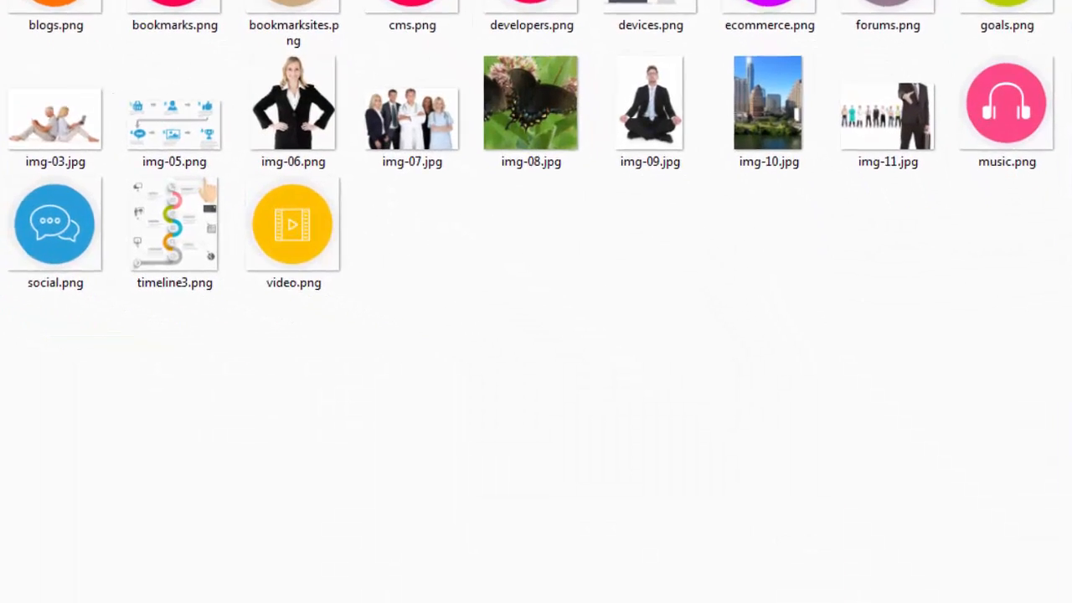
pyautogui.doubleClick(149, 197)
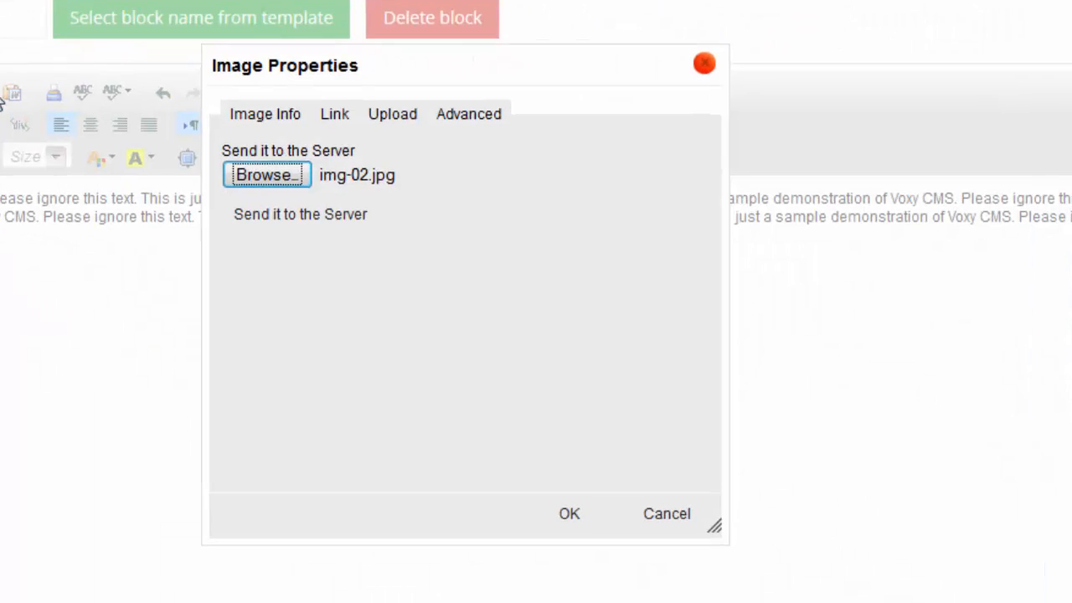
pyautogui.click(279, 216)
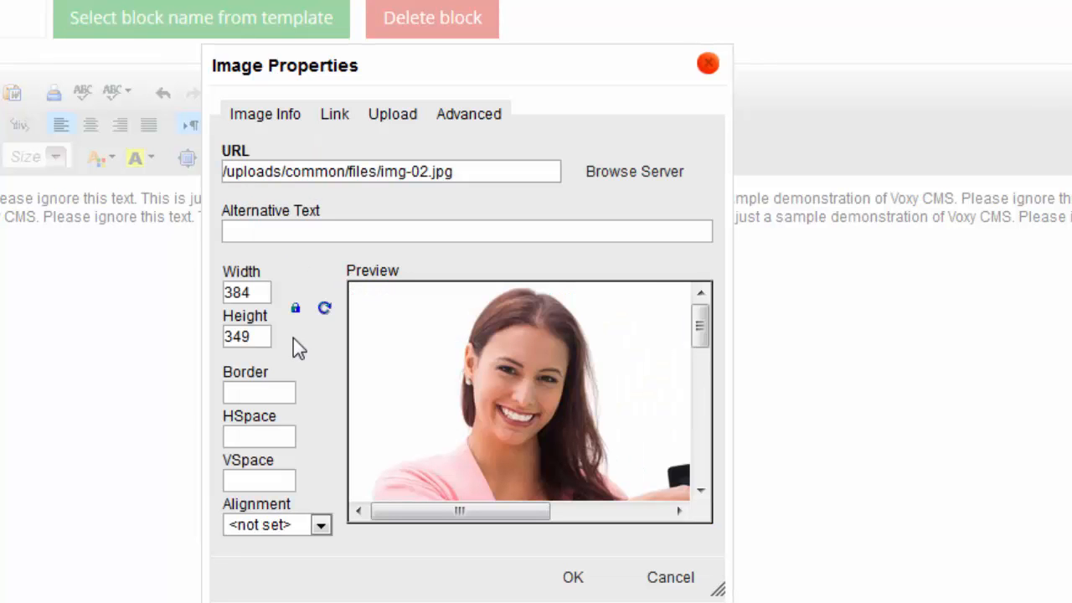
# - Give the image alt text 'test page', size 384×349 and right alignment
pyautogui.click(291, 231)
pyautogui.write('test page')
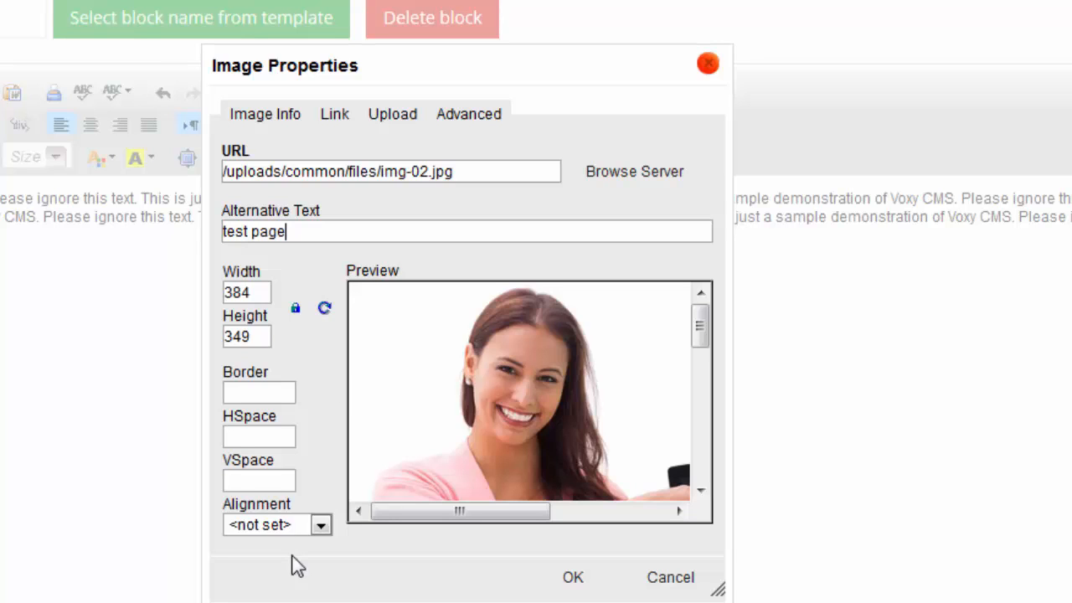
pyautogui.click(259, 480)
pyautogui.click(259, 390)
pyautogui.click(288, 534)
pyautogui.click(269, 583)
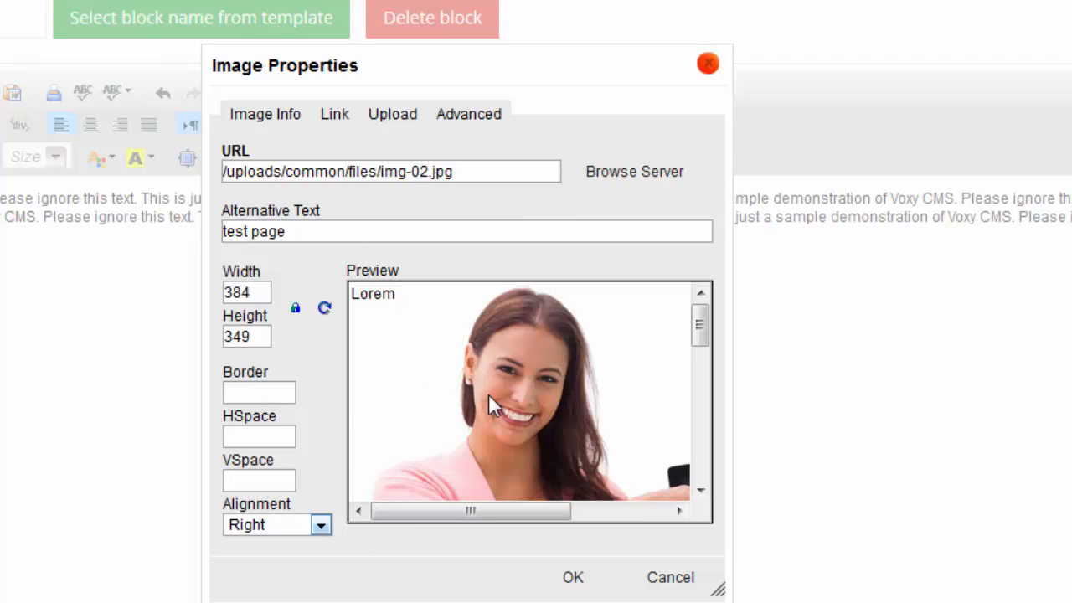
pyautogui.click(466, 126)
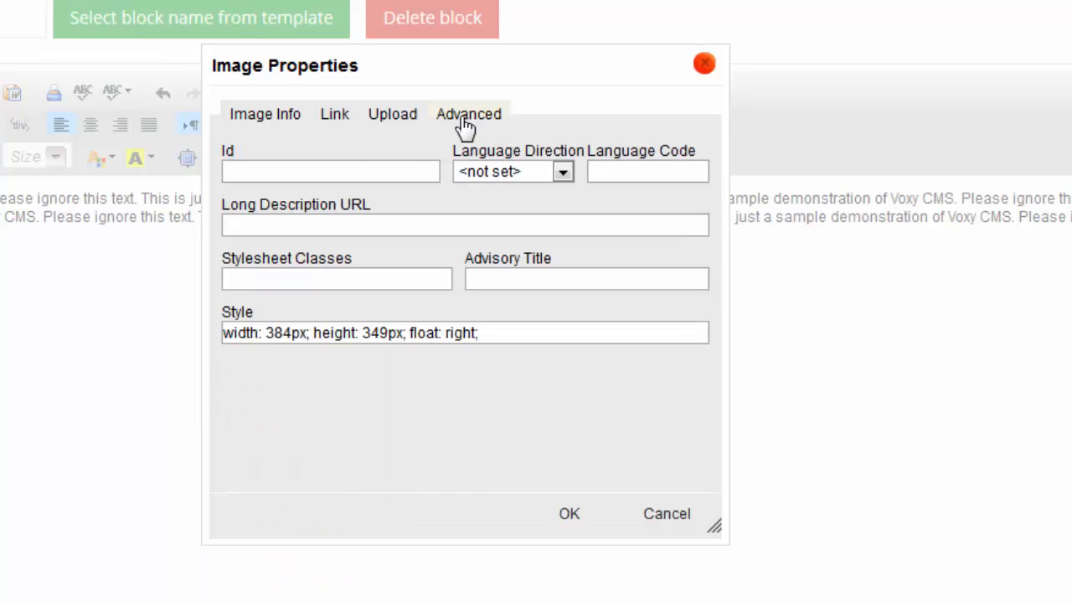
# - Set the image's Stylesheet Classes to 'img img-responsive'
pyautogui.click(262, 280)
pyautogui.write('img img-respon')
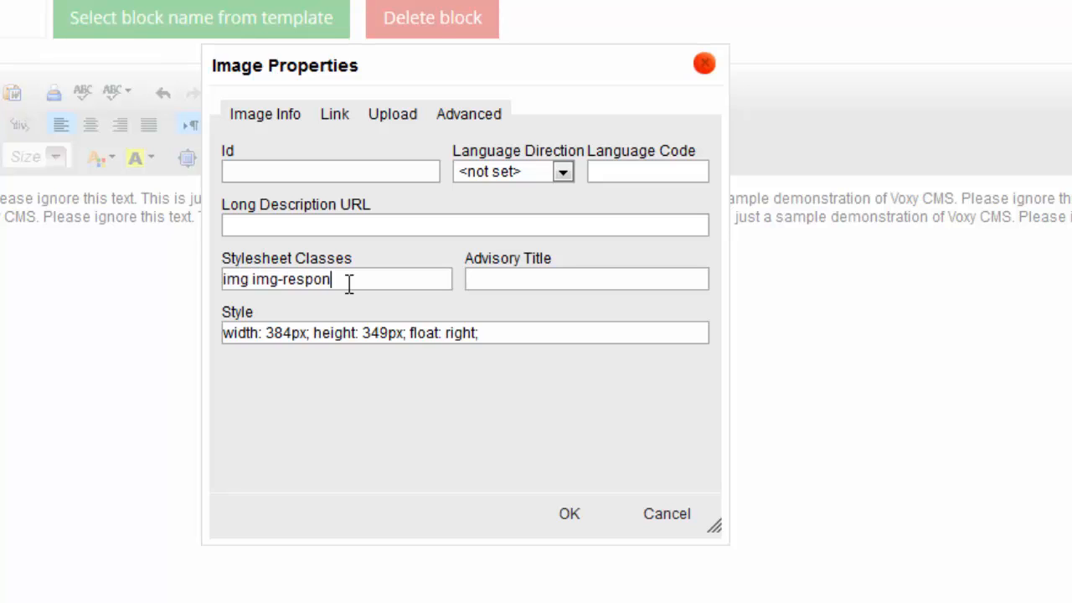
pyautogui.write('sive')
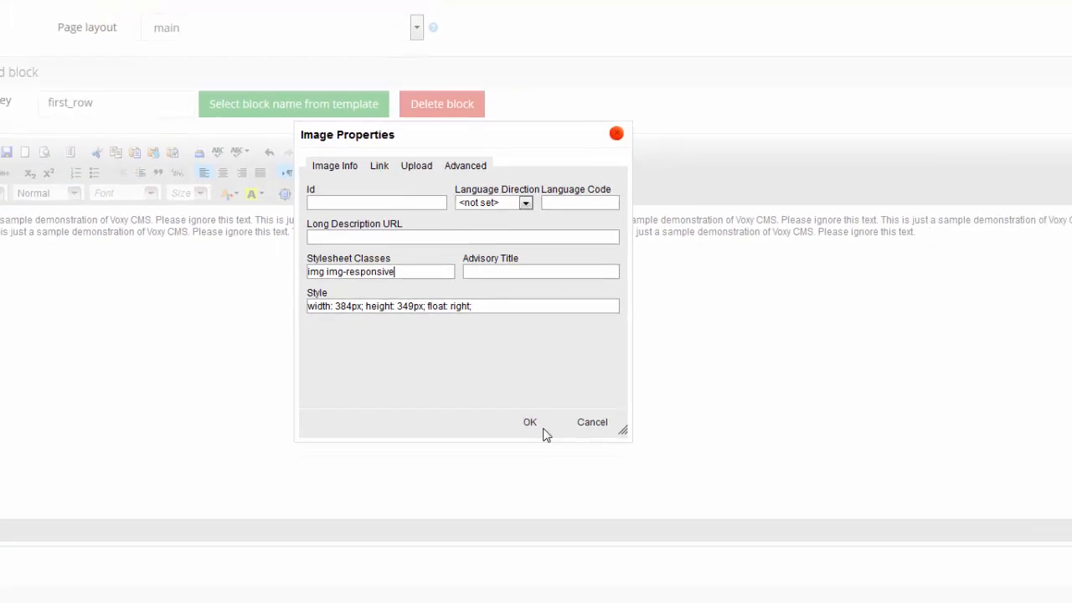
# - Apply the image settings and check the right-floated image beside the sample text in the preview
pyautogui.click(517, 395)
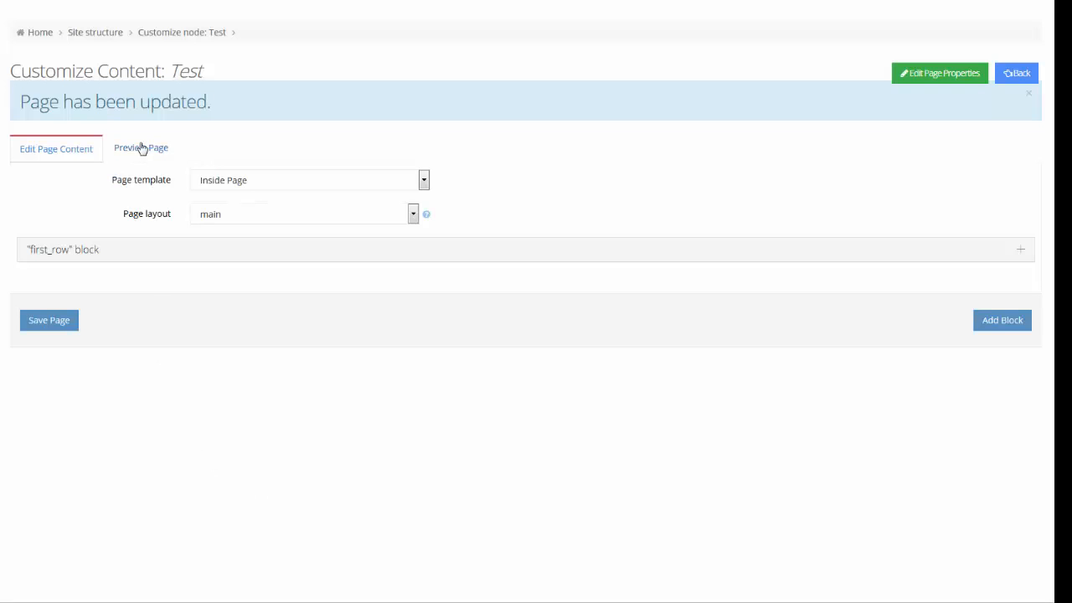
pyautogui.click(143, 148)
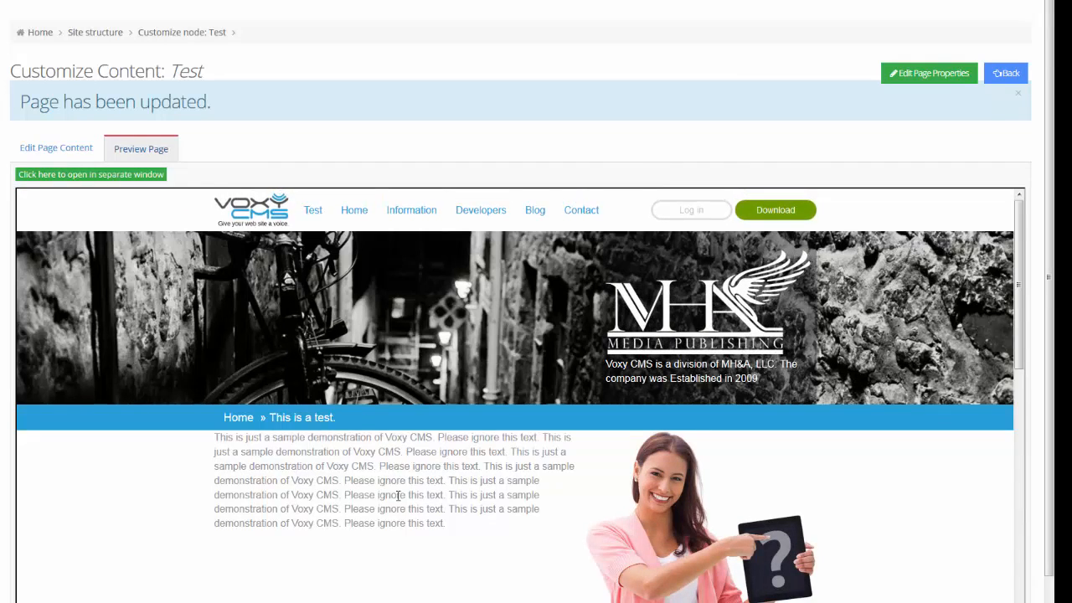
pyautogui.scroll(-1, 442, 513)
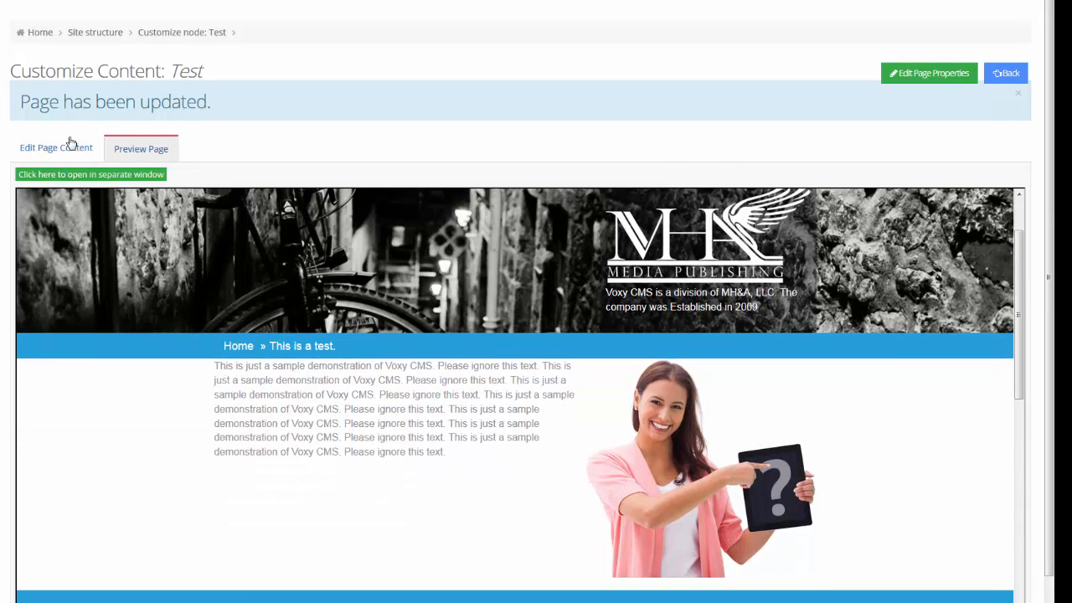
pyautogui.moveTo(216, 367); pyautogui.dragTo(513, 523)
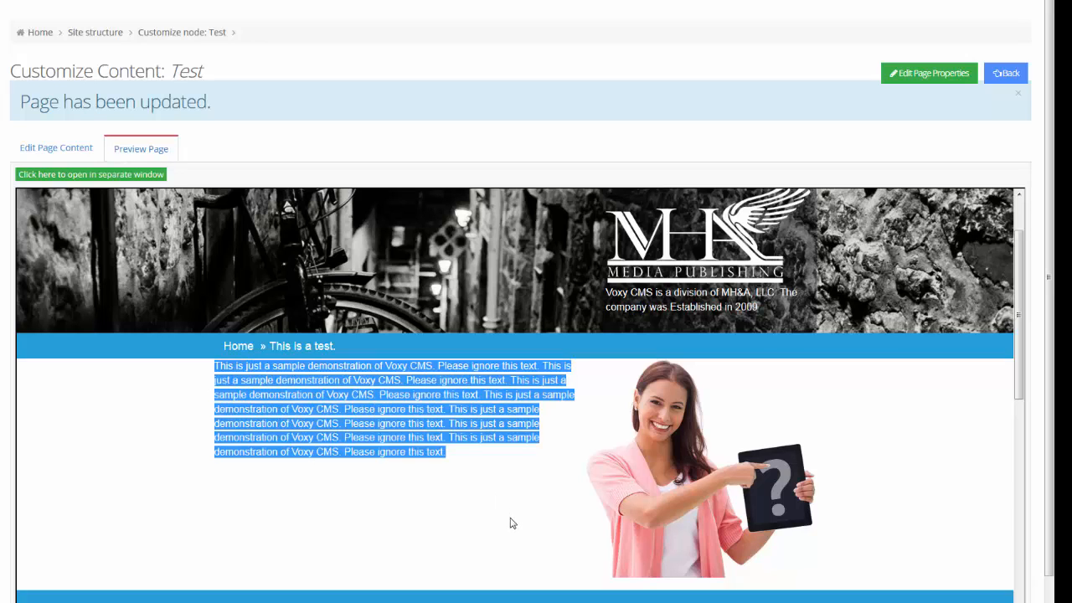
pyautogui.click(513, 523)
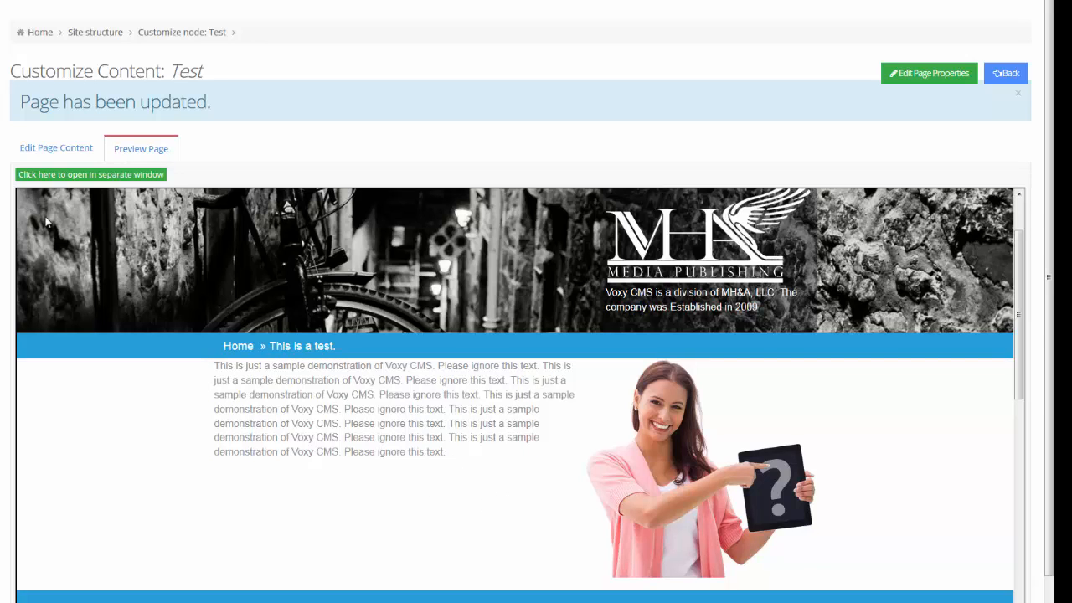
pyautogui.click(81, 157)
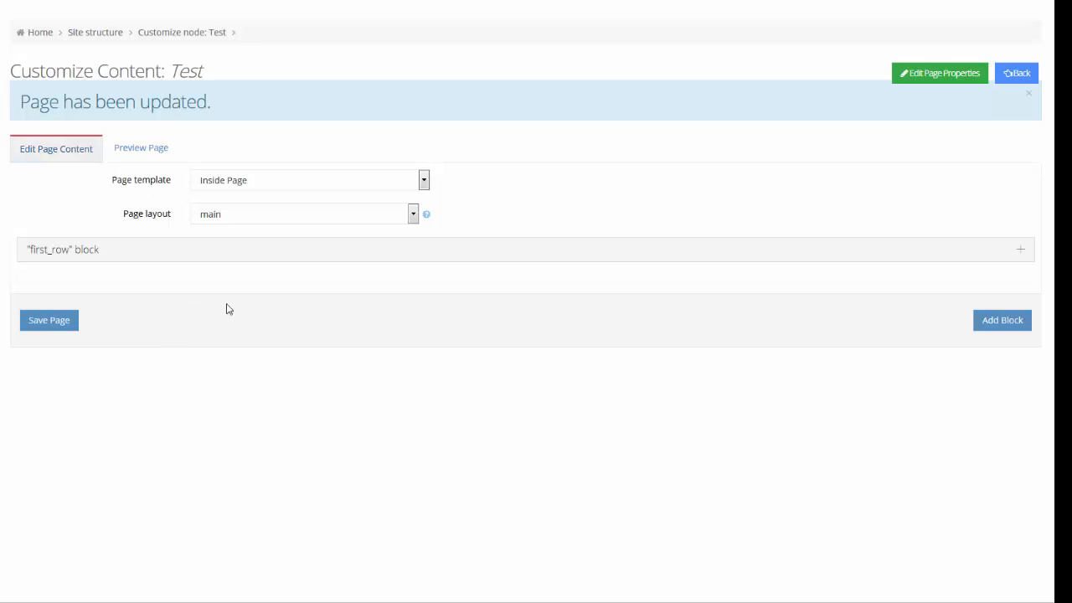
# - Add another block named first_row and type the placeholder text 'retrggdfgdfsgdf' into it
pyautogui.click(1001, 326)
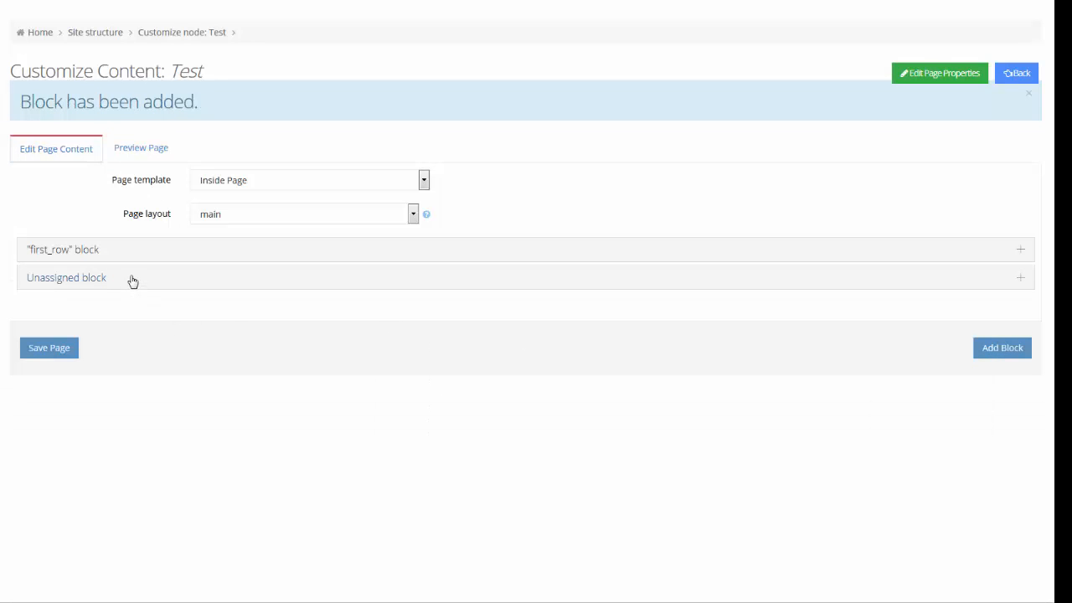
pyautogui.click(132, 279)
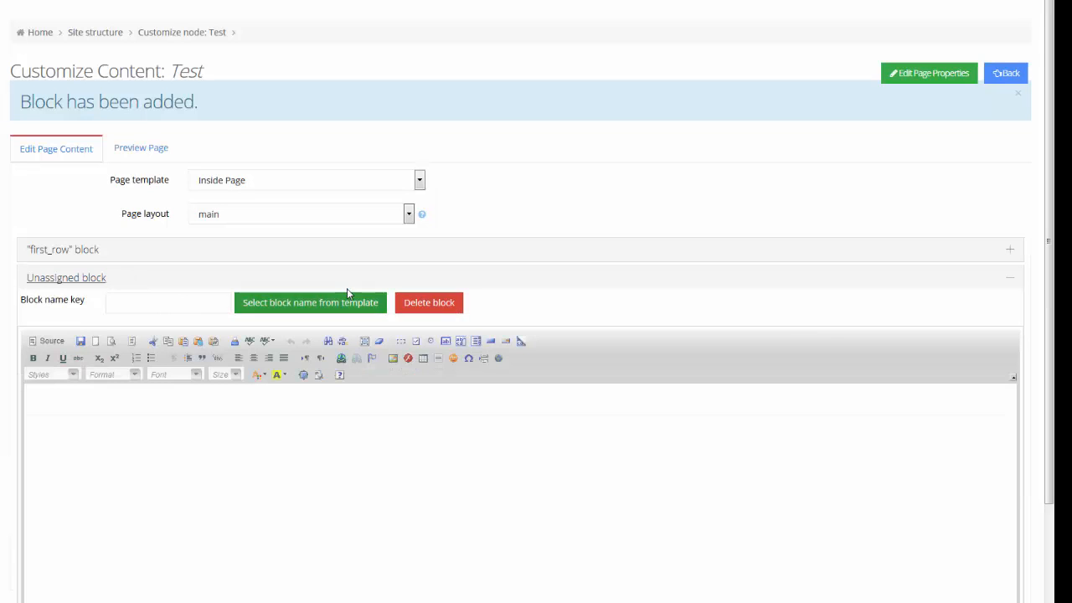
pyautogui.click(333, 307)
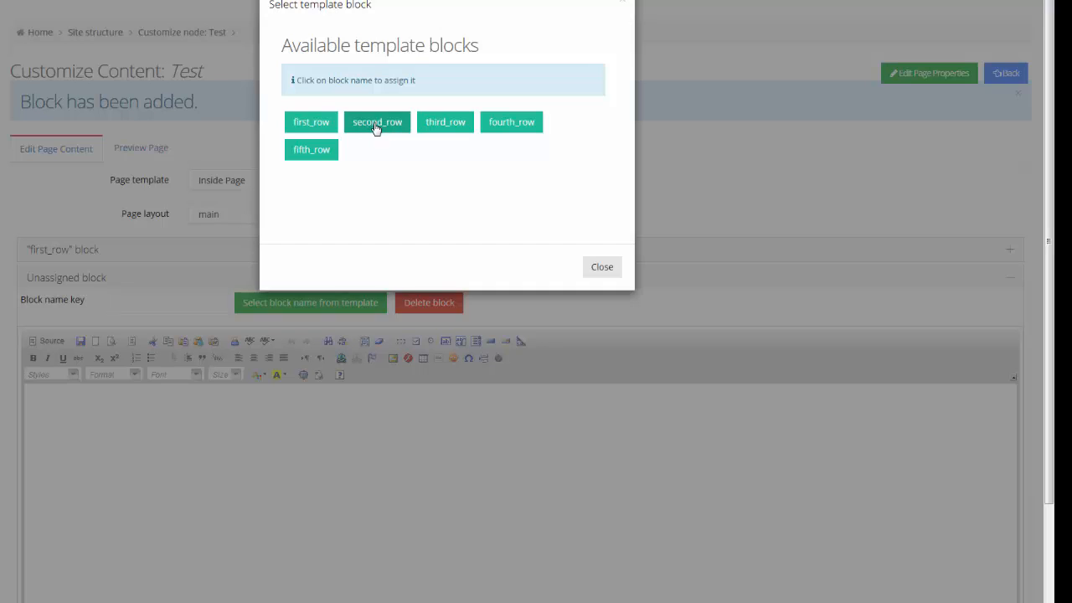
pyautogui.click(317, 123)
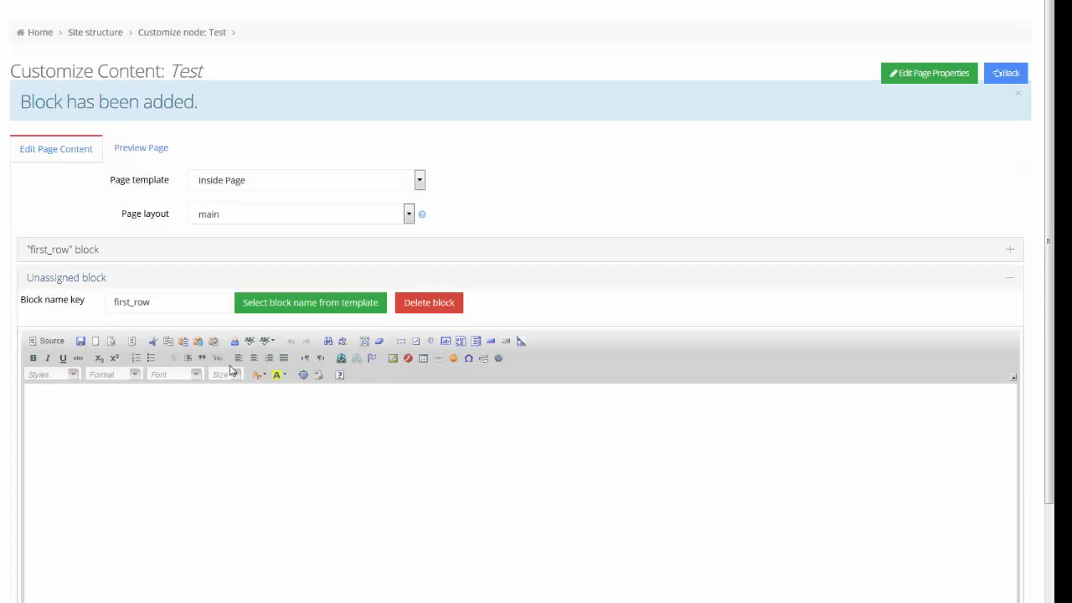
pyautogui.click(196, 462)
pyautogui.write('retrggdfgdfsgdf')
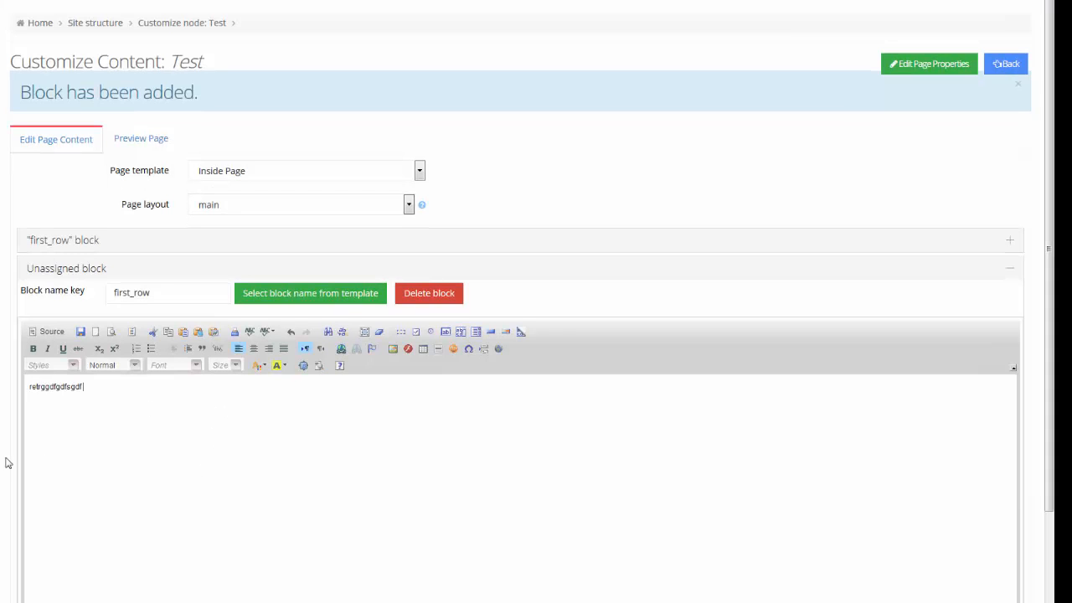
pyautogui.scroll(-2, 7, 464)
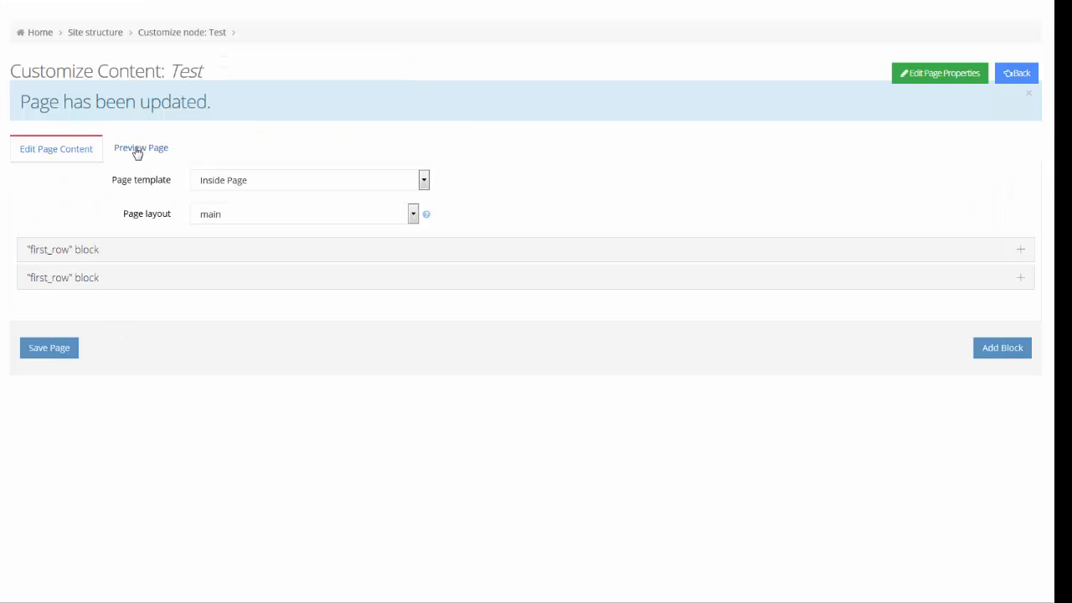
# - Check the placeholder line beneath the sample paragraph in the preview, then reopen the second block
pyautogui.click(136, 150)
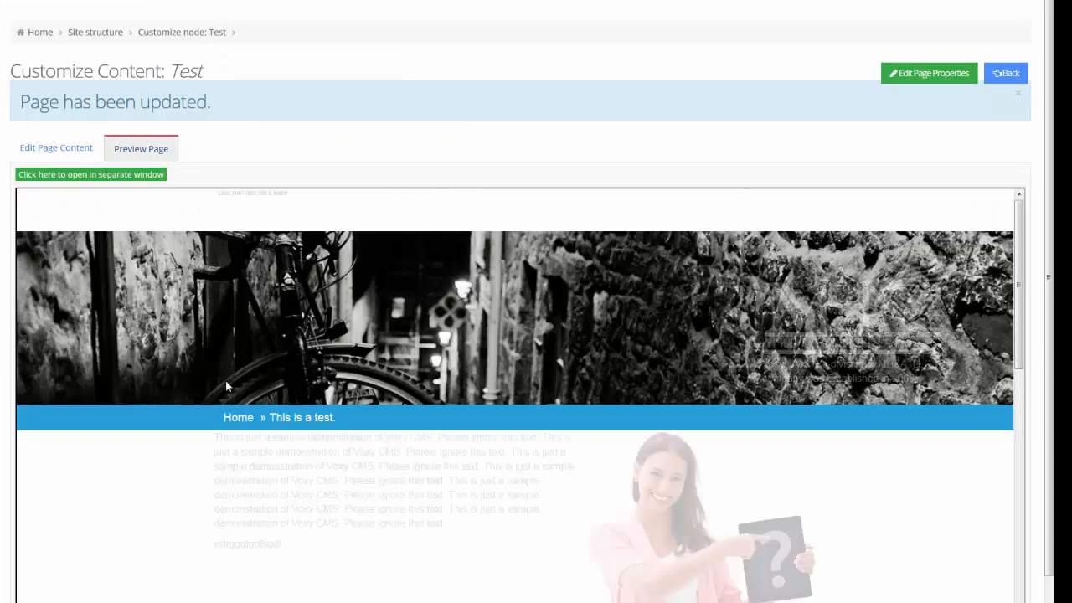
pyautogui.scroll(-2, 271, 443)
pyautogui.moveTo(285, 403); pyautogui.dragTo(203, 407)
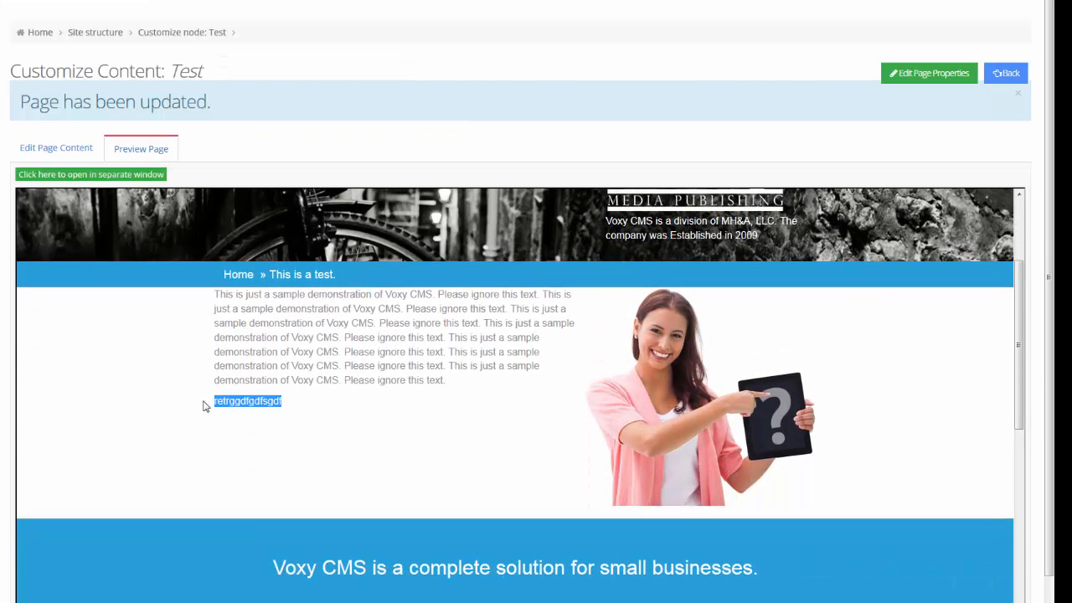
pyautogui.click(61, 145)
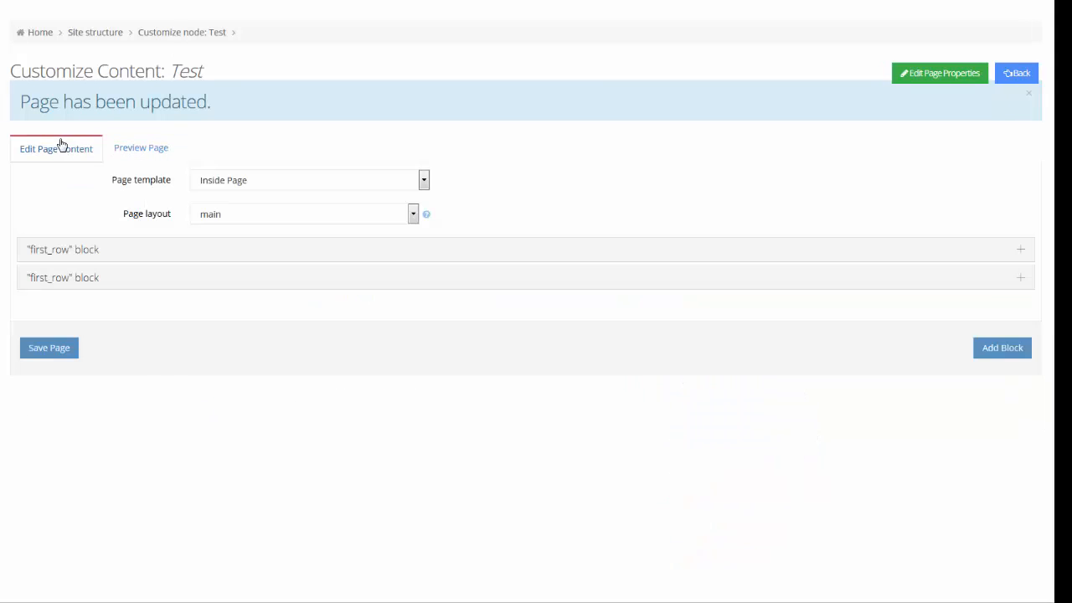
pyautogui.click(122, 283)
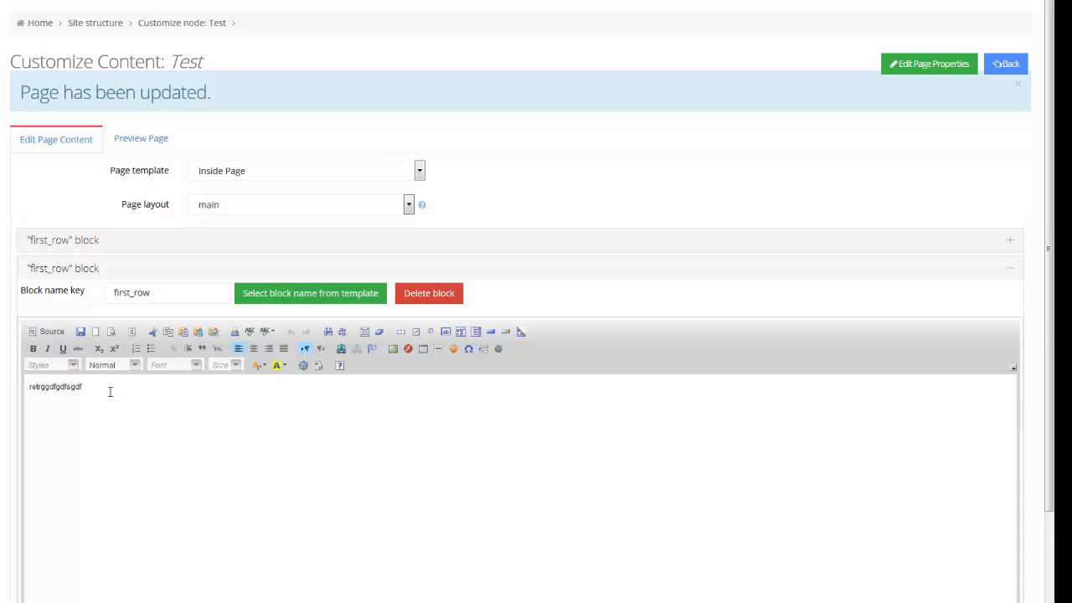
pyautogui.moveTo(110, 391); pyautogui.dragTo(10, 386)
pyautogui.scroll(-2, 48, 523)
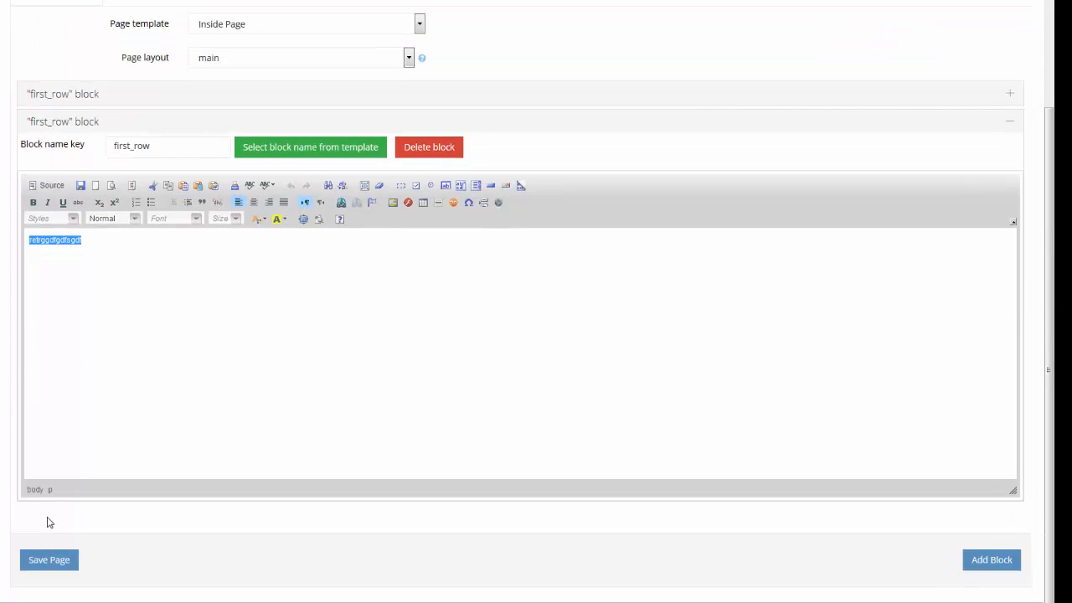
pyautogui.scroll(2, 47, 522)
pyautogui.scroll(-1, 38, 522)
pyautogui.scroll(1, 66, 507)
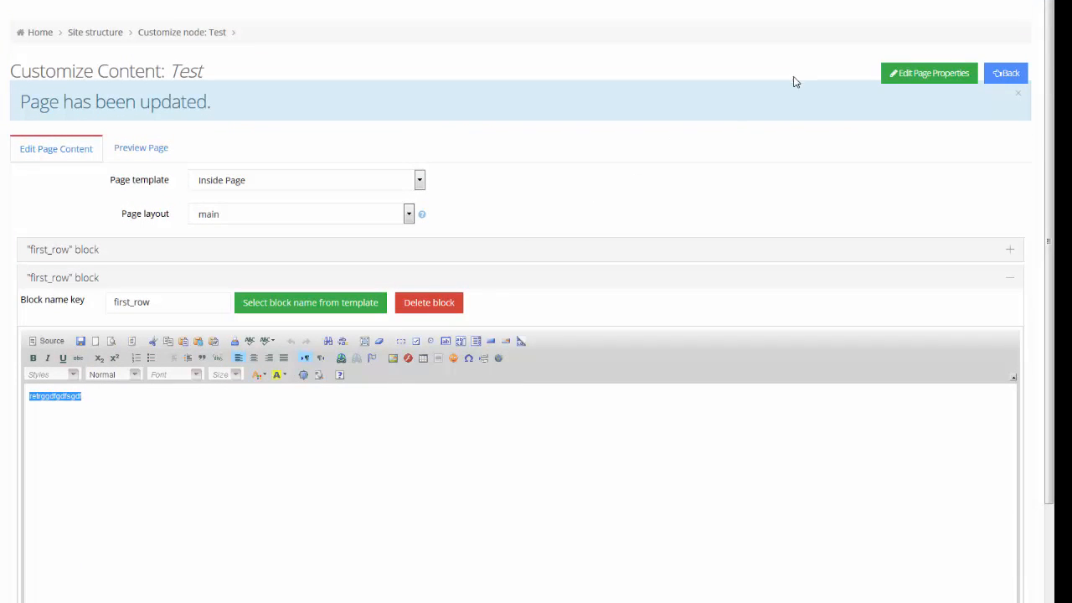
# - Open the Test page's properties and review its Title 'Test' and test.html URL
pyautogui.click(919, 78)
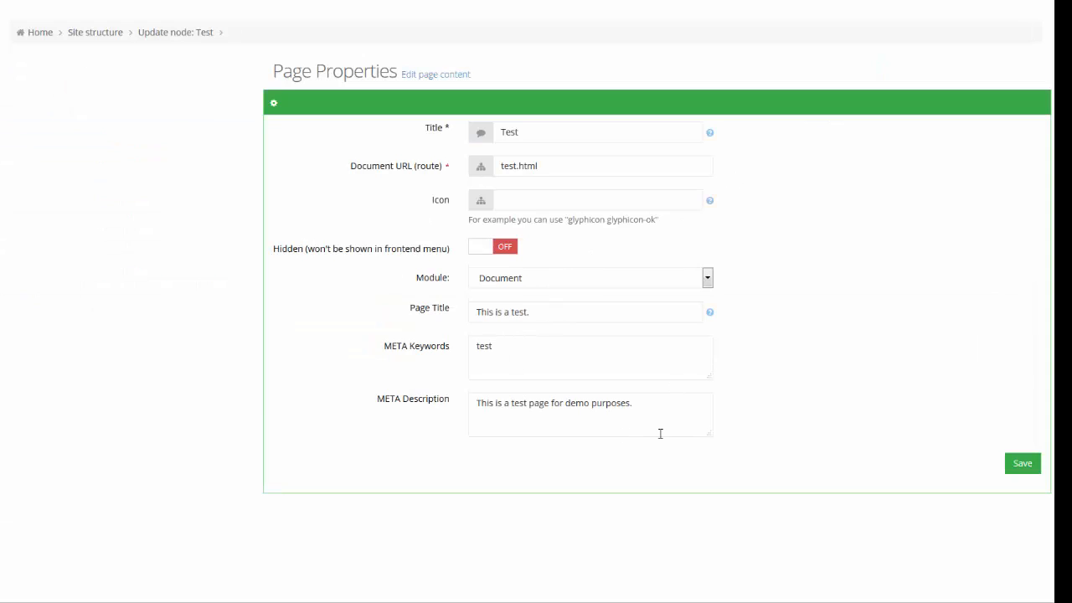
pyautogui.doubleClick(508, 166)
pyautogui.click(531, 133)
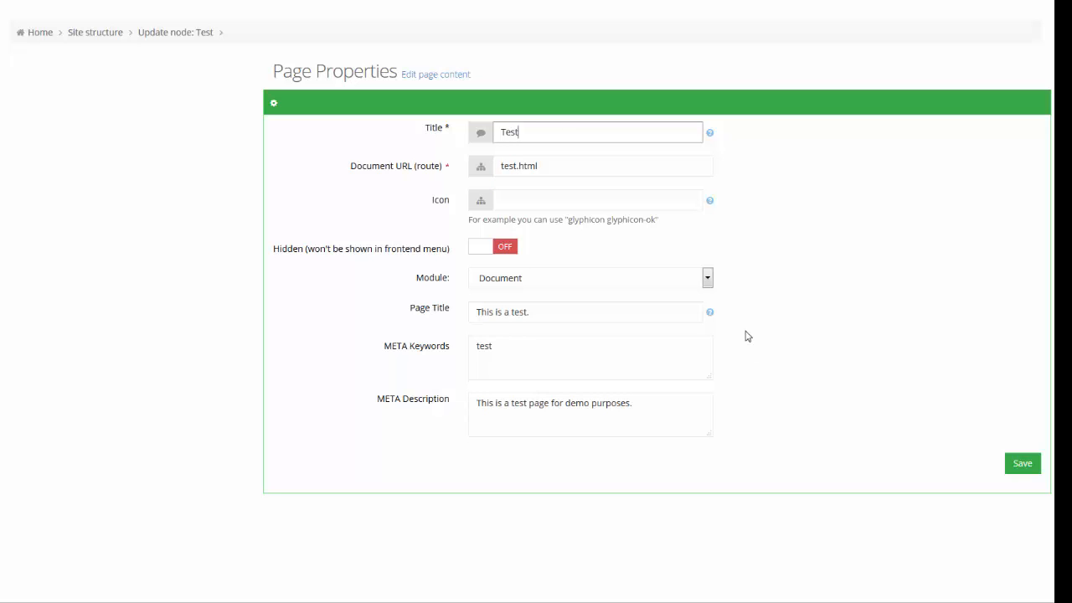
pyautogui.click(160, 323)
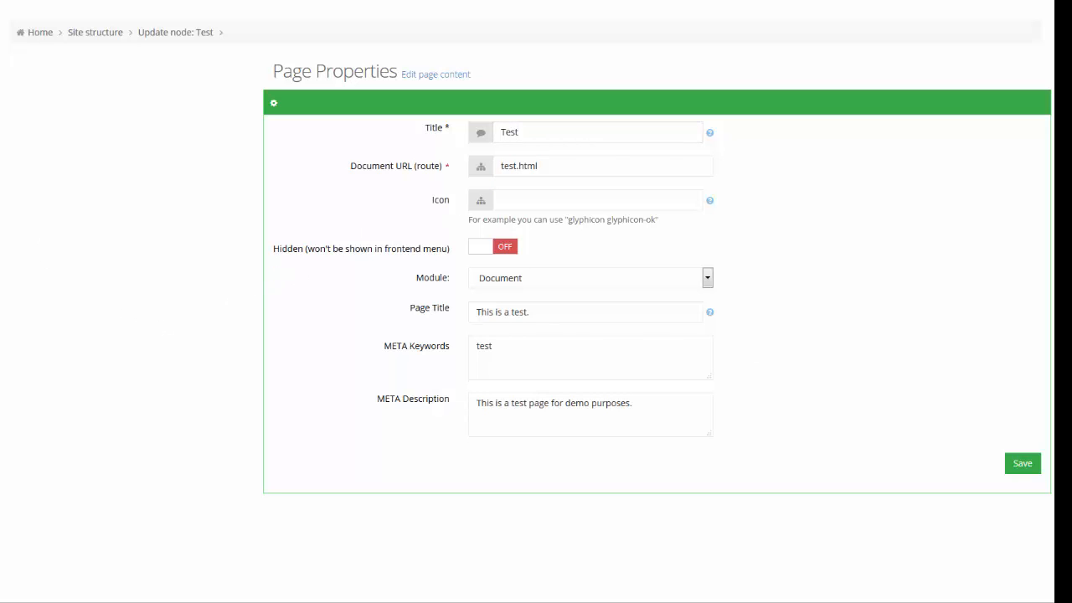